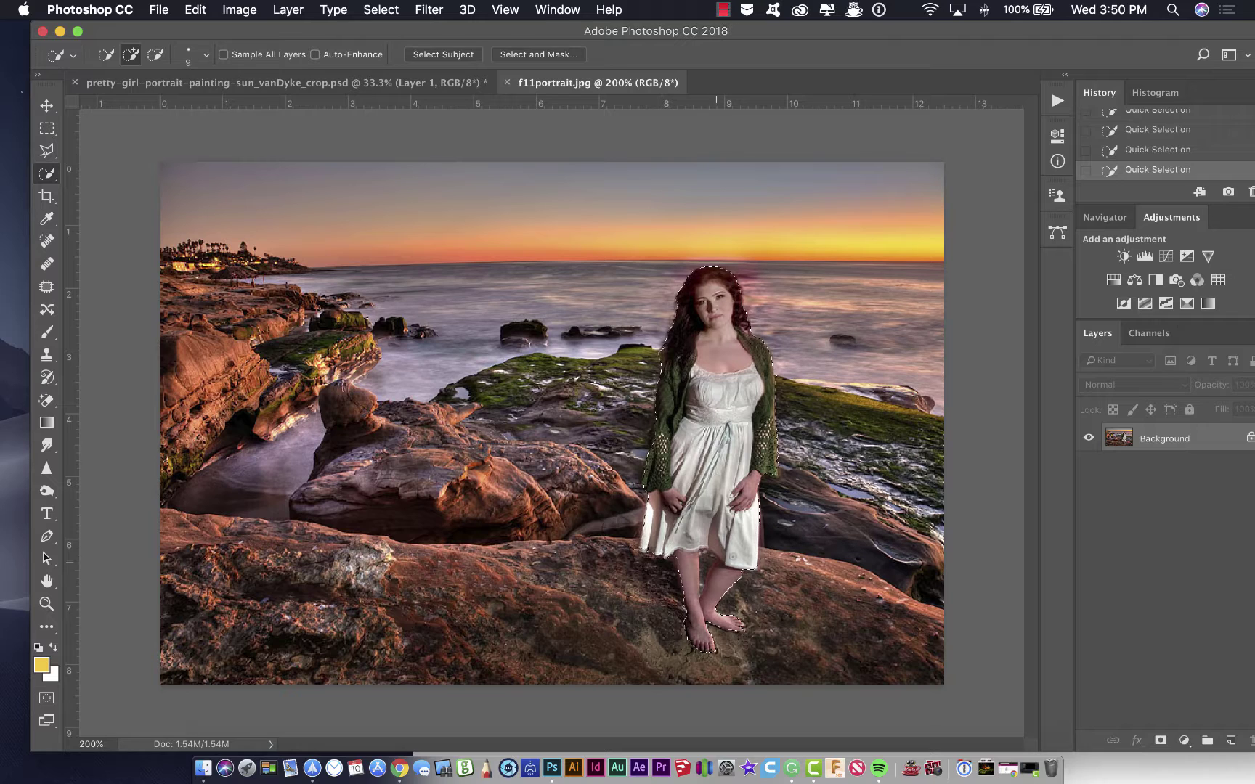
Switch to the Rectangular Marquee tool.
{"action": "left_click", "coordinate": [49, 130]}
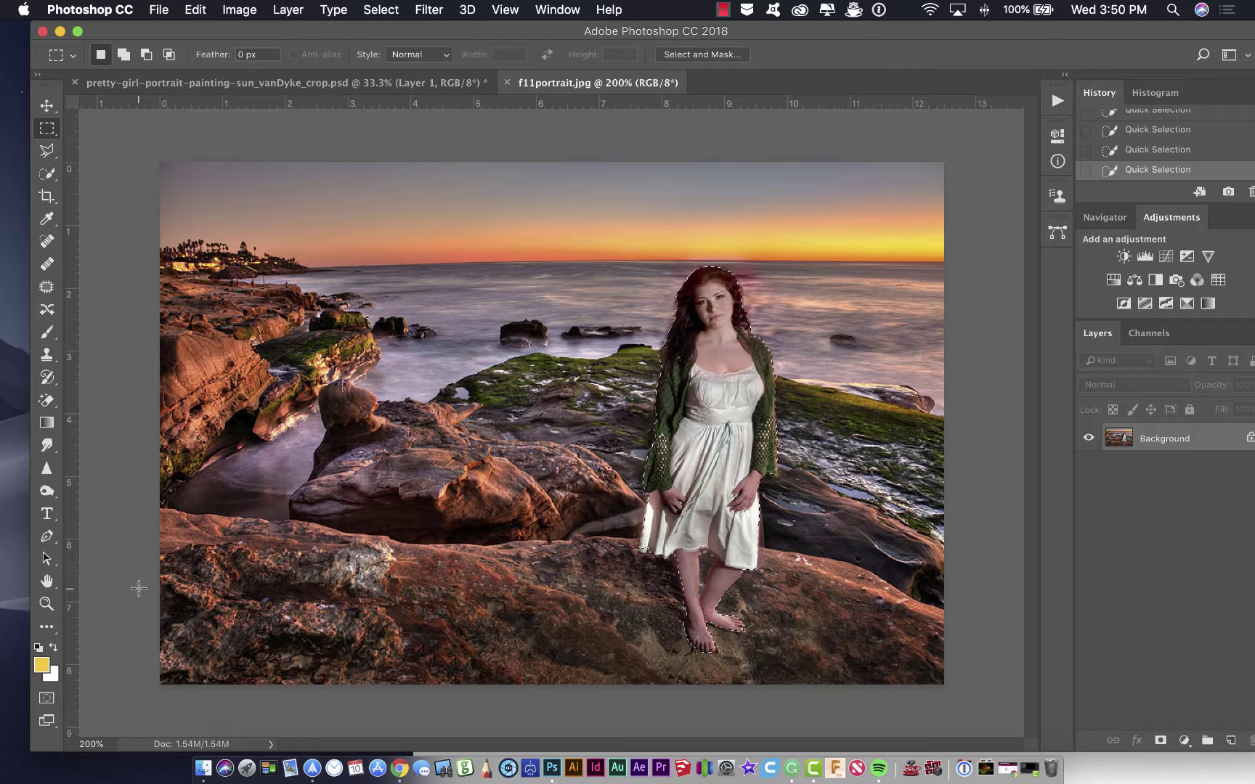
Add the bottom rock strip to the woman's selection and duplicate Background as Background copy.
{"action": "left_click_drag", "start_coordinate": [139, 584], "coordinate": [1031, 726]}
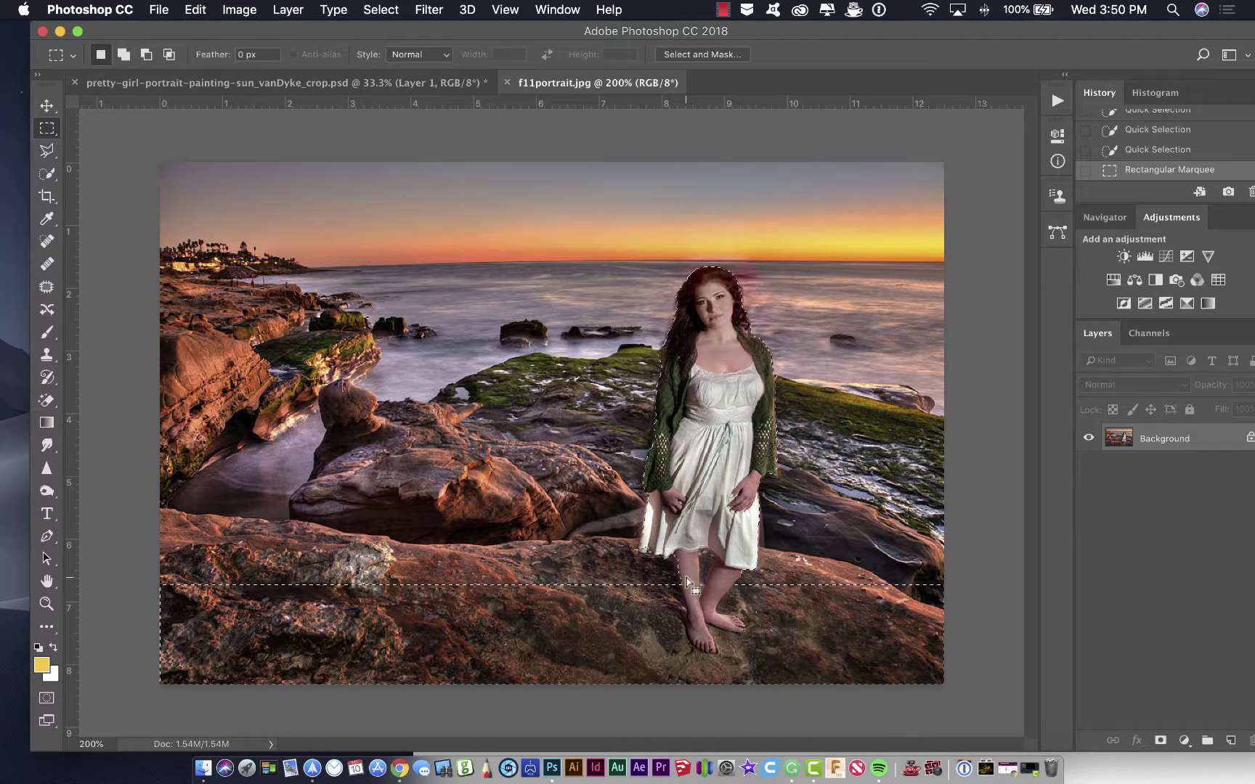
{"action": "left_click_drag", "start_coordinate": [1115, 443], "coordinate": [1232, 740]}
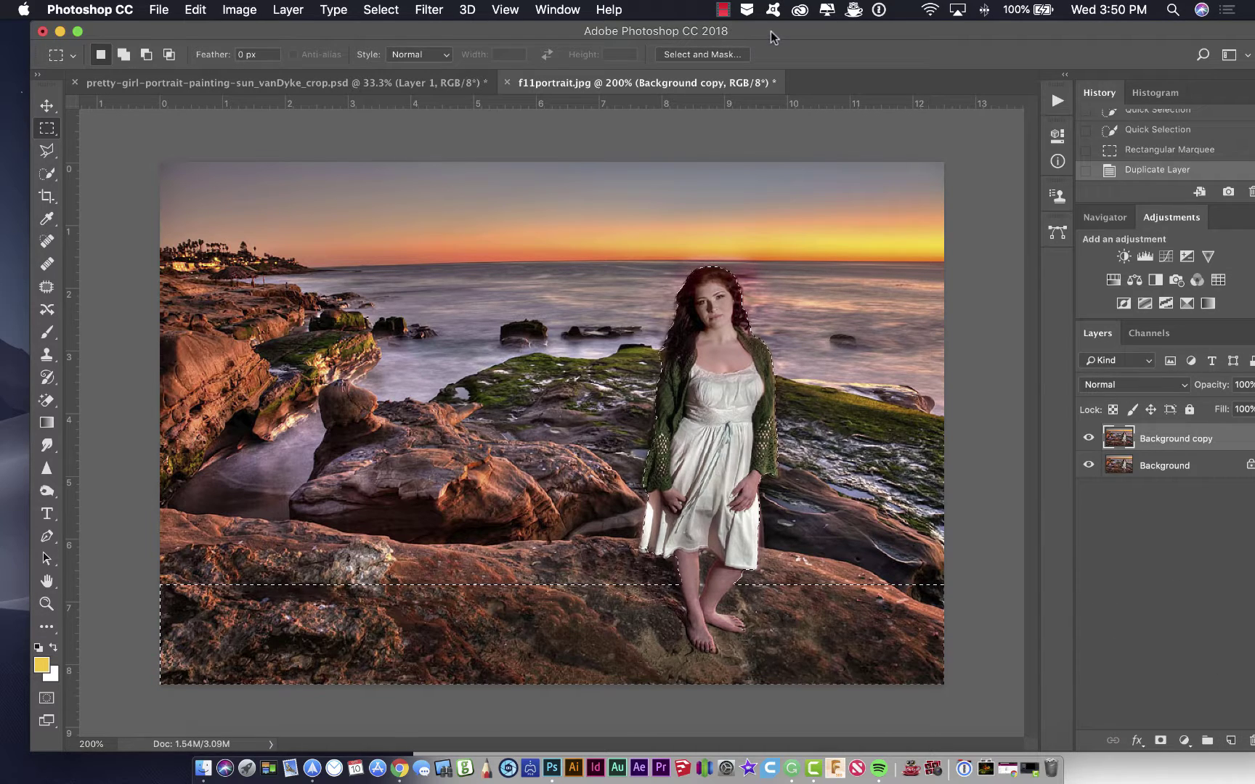
{"action": "left_click_drag", "start_coordinate": [771, 37], "coordinate": [741, 36]}
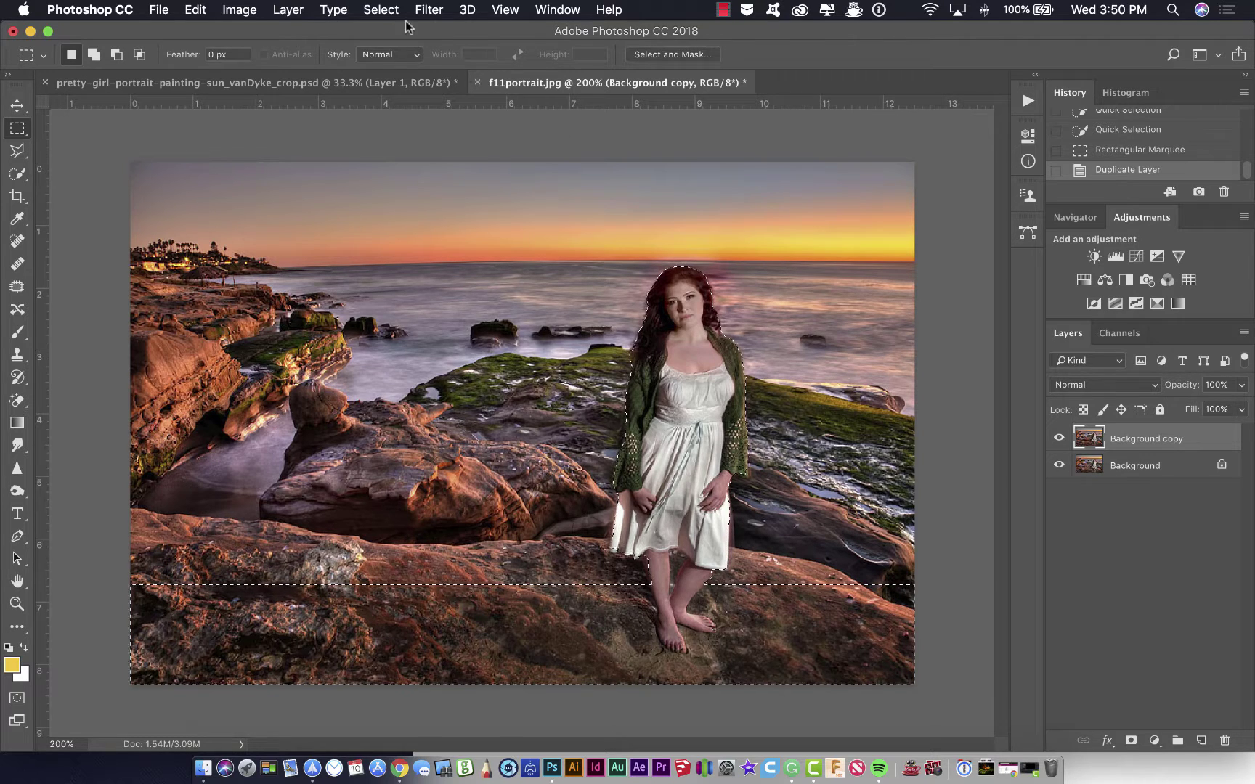
Save the current selection as a channel named 'portrait of lady'.
{"action": "left_click", "coordinate": [388, 9]}
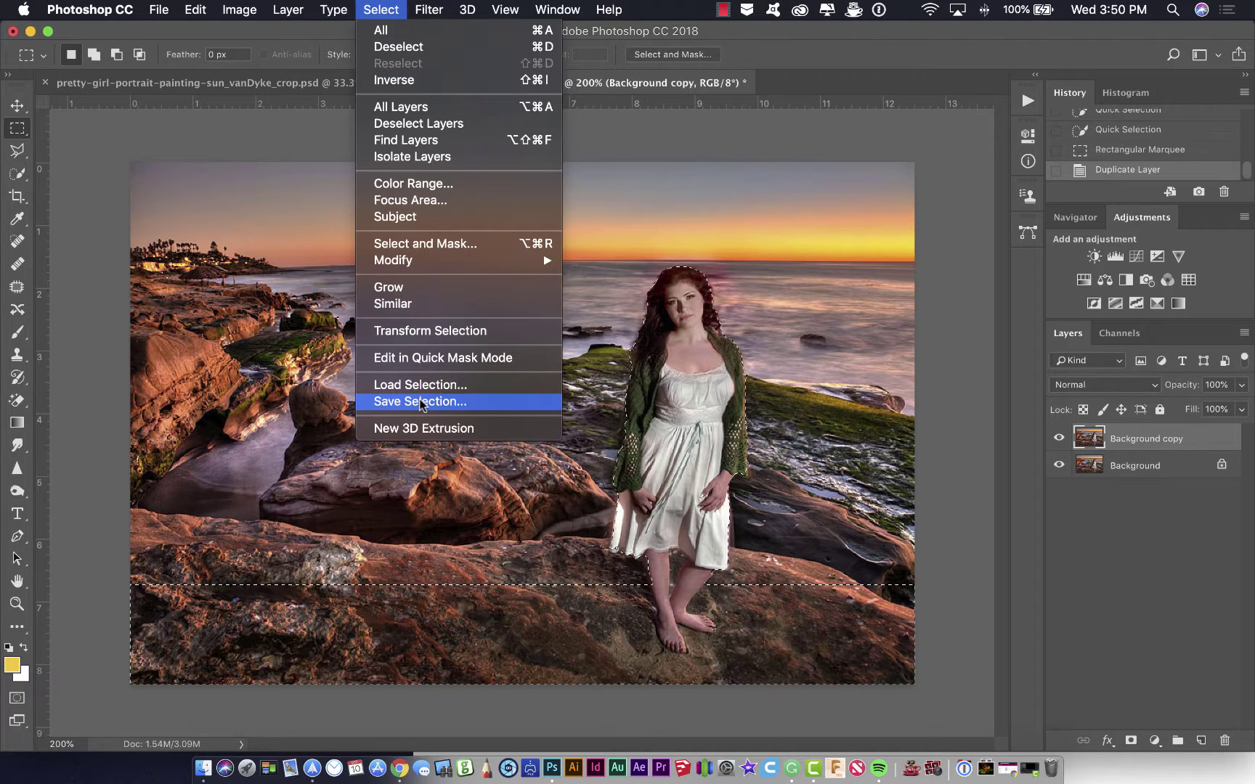
{"action": "left_click", "coordinate": [420, 402]}
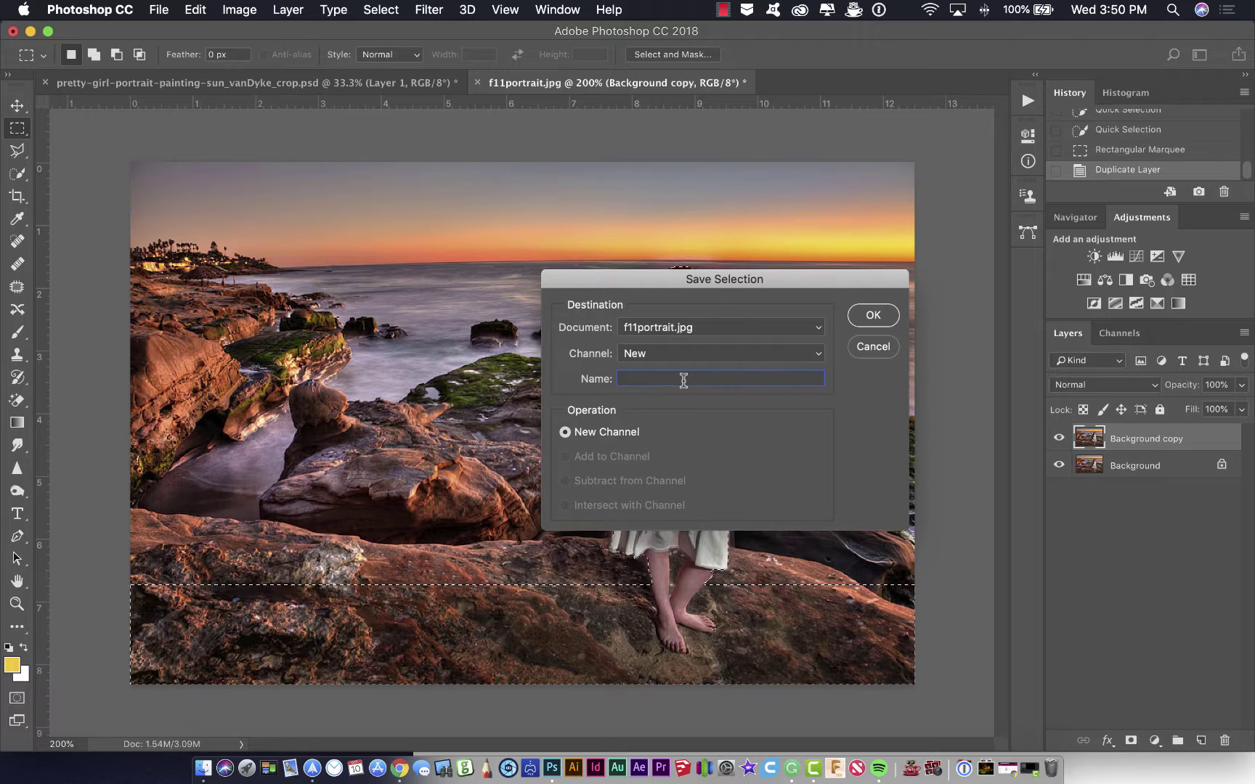
{"action": "type", "text": "portrait of"}
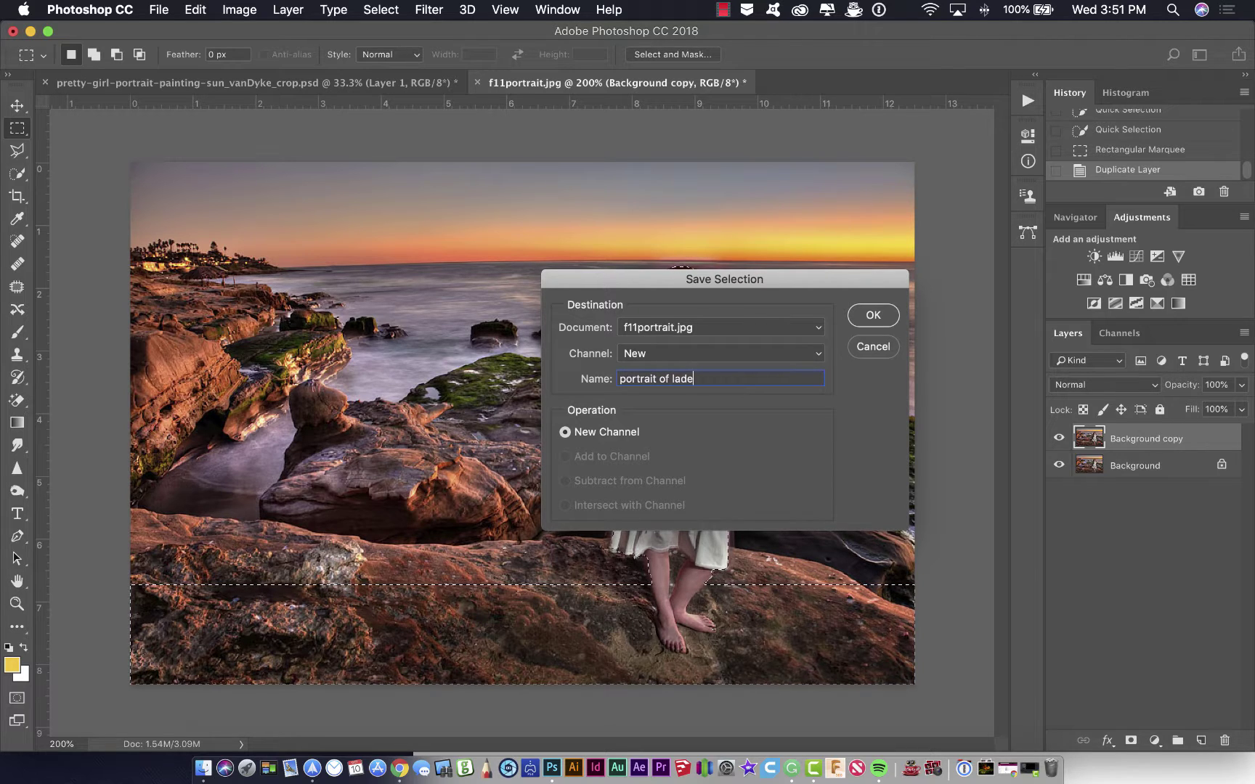
{"action": "type", "text": " lady"}
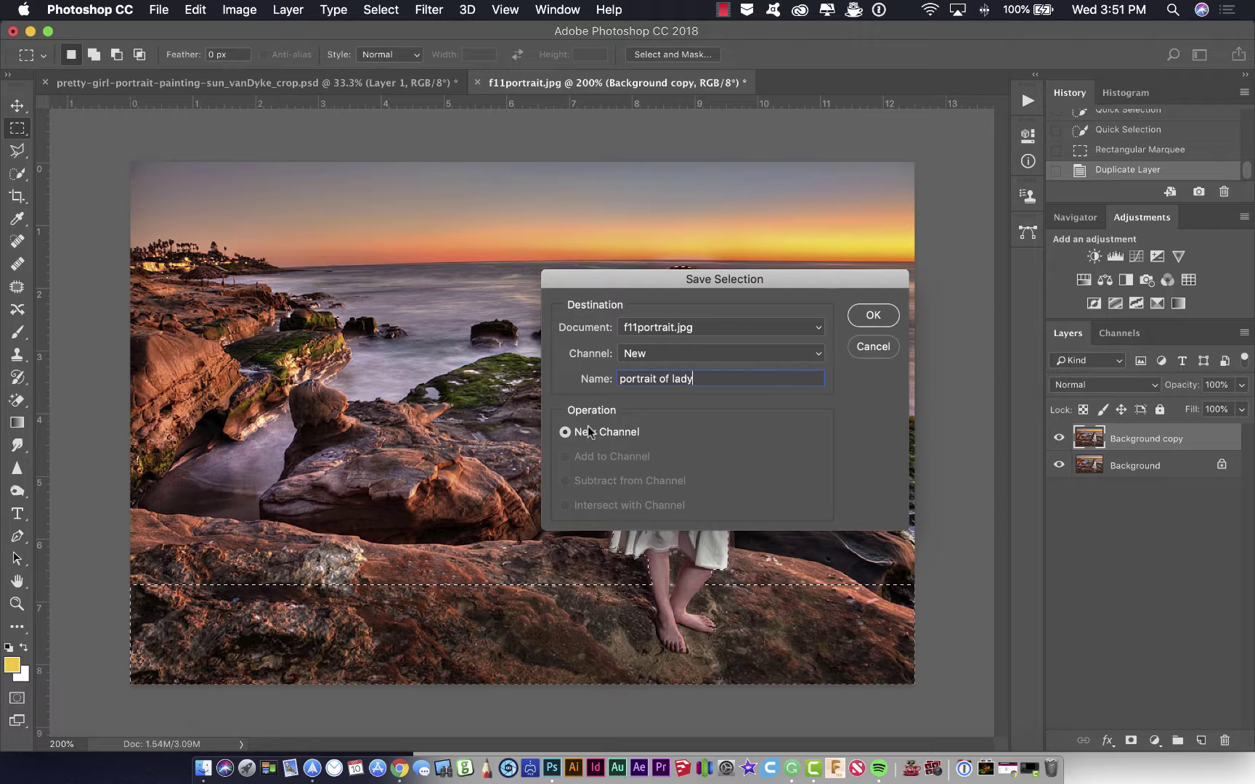
{"action": "left_click", "coordinate": [874, 315]}
Deselect, then load the selection back from the 'portrait of lady' channel.
{"action": "key", "text": "super+d"}
{"action": "left_click", "coordinate": [381, 10]}
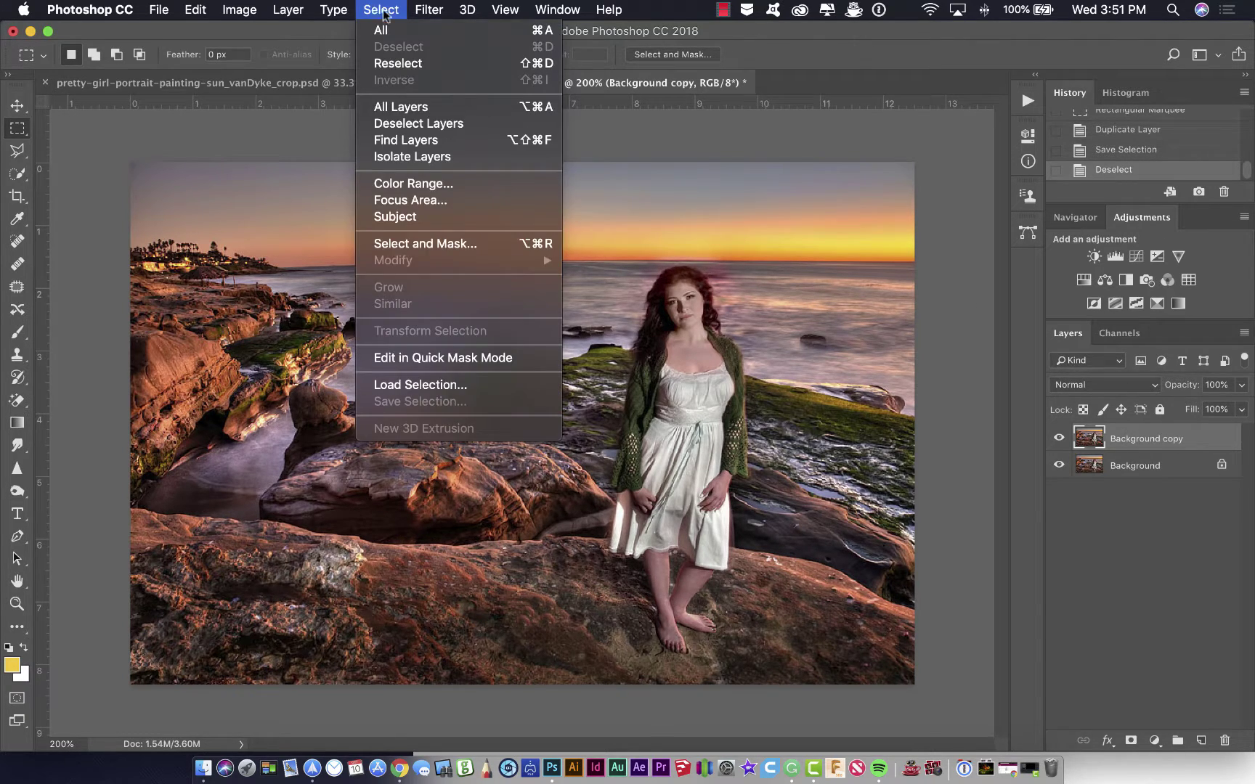
{"action": "left_click", "coordinate": [411, 385]}
{"action": "left_click", "coordinate": [706, 355]}
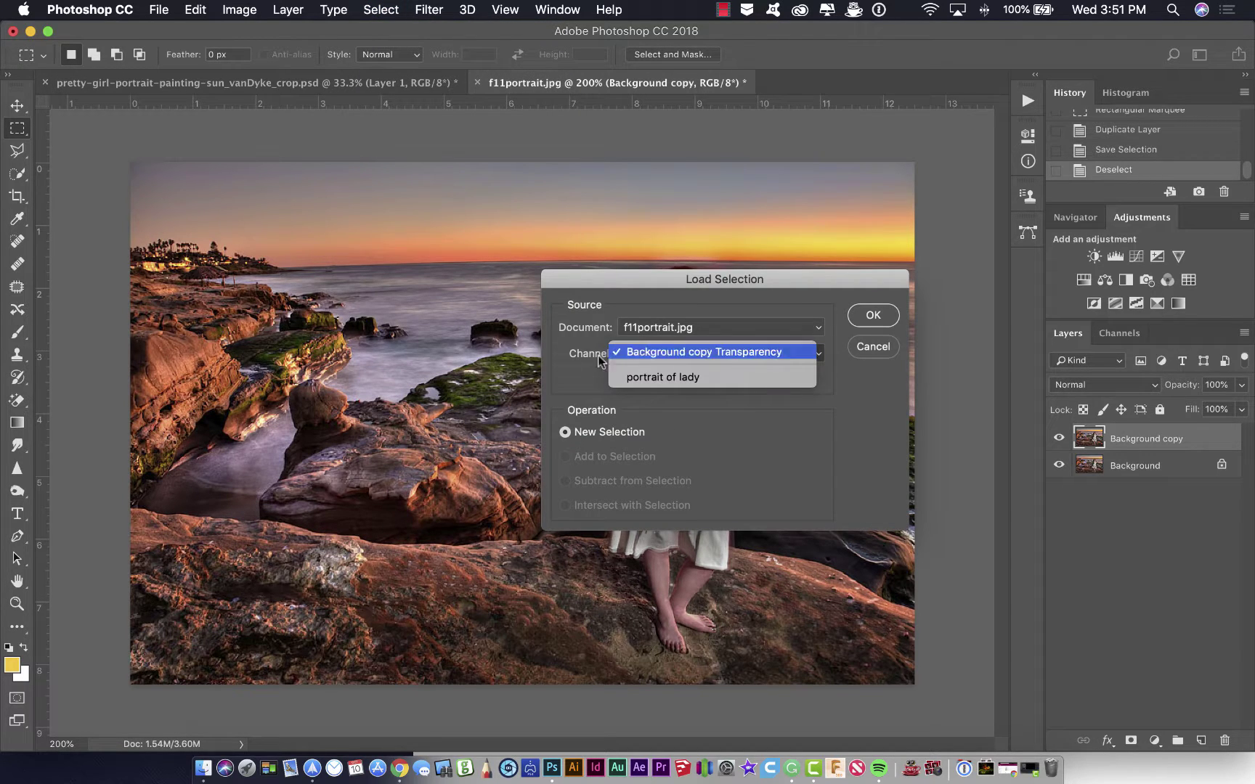
{"action": "left_click", "coordinate": [653, 379]}
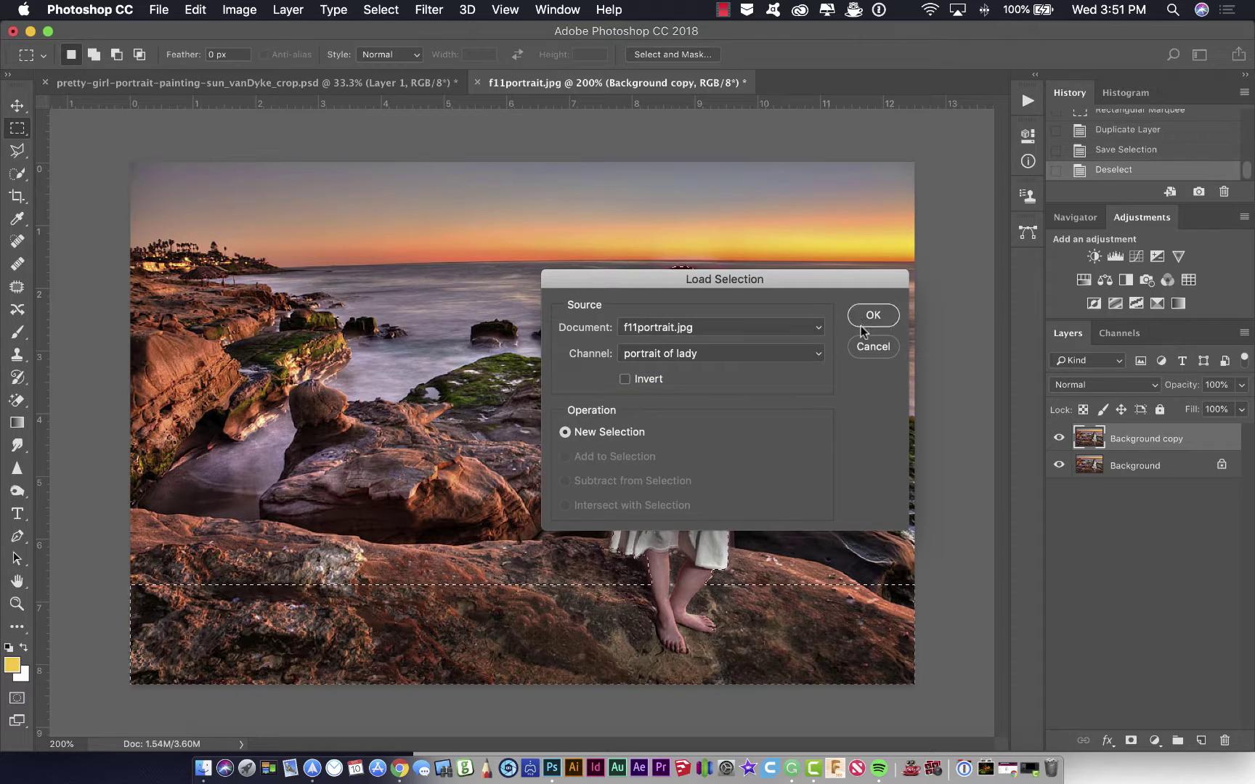
{"action": "left_click", "coordinate": [860, 321]}
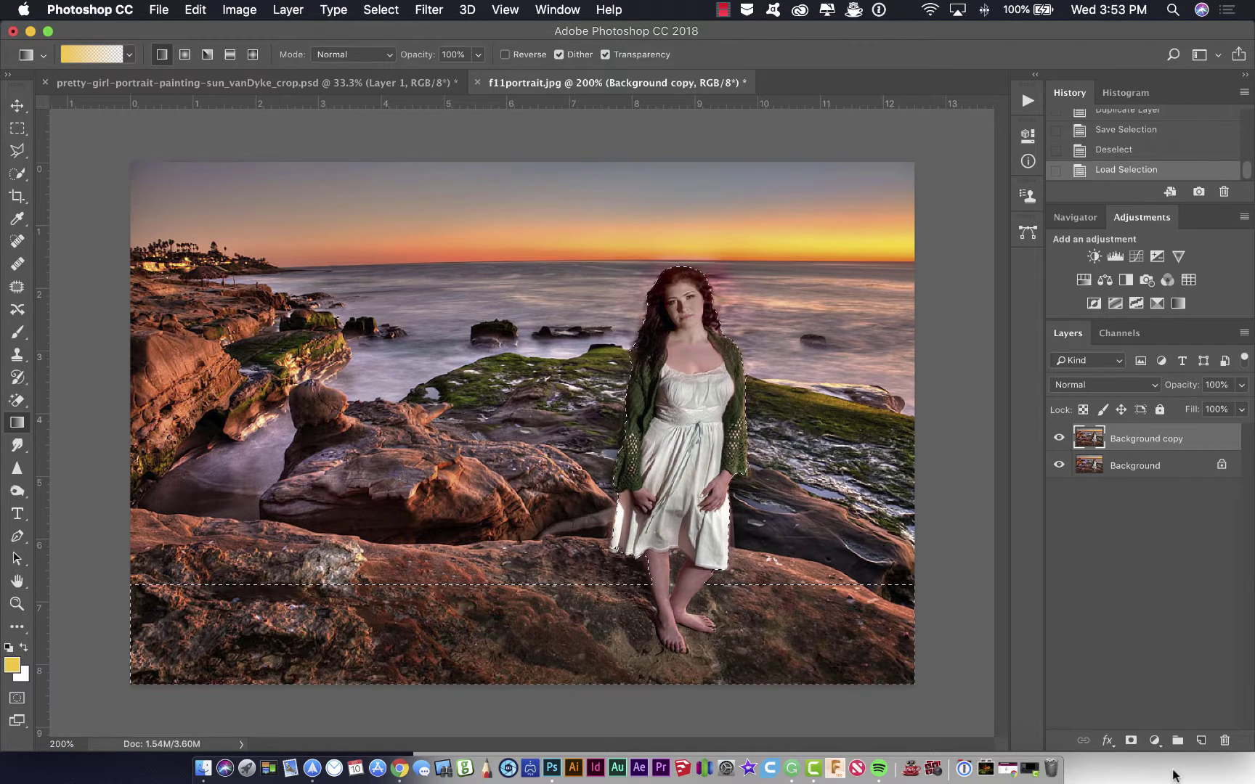
Mask Background copy to the loaded selection and duplicate Background again as Background copy 2.
{"action": "left_click", "coordinate": [1131, 740]}
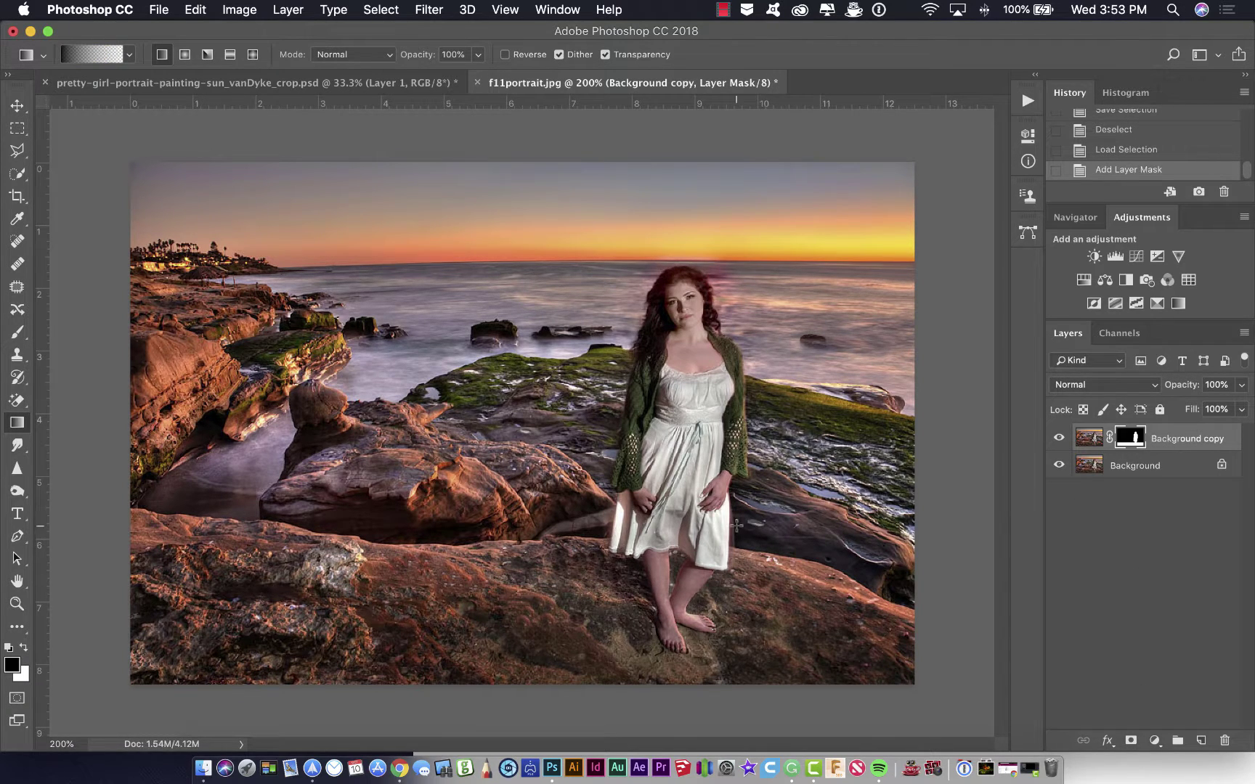
{"action": "left_click_drag", "start_coordinate": [1088, 471], "coordinate": [1201, 740]}
{"action": "left_click", "coordinate": [1093, 490]}
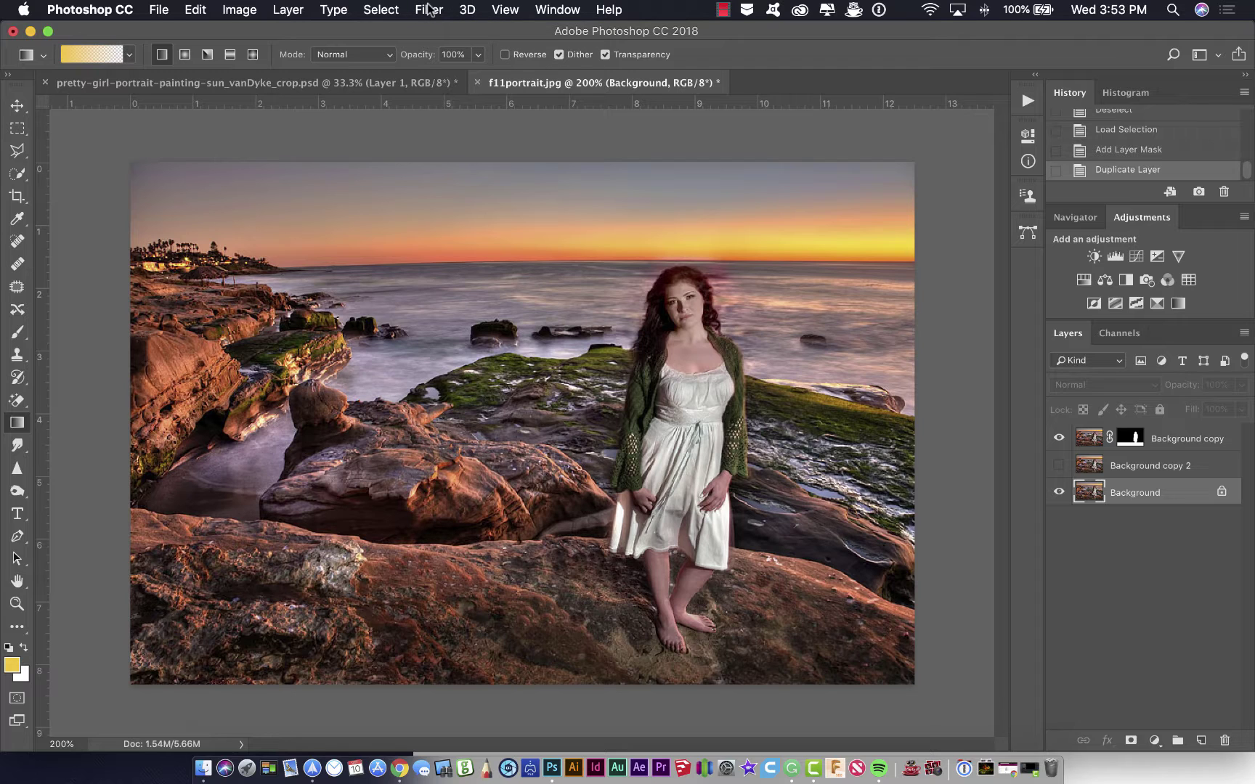
Apply Gaussian Blur to the Background layer, then show and select Background copy 2.
{"action": "left_click", "coordinate": [465, 10]}
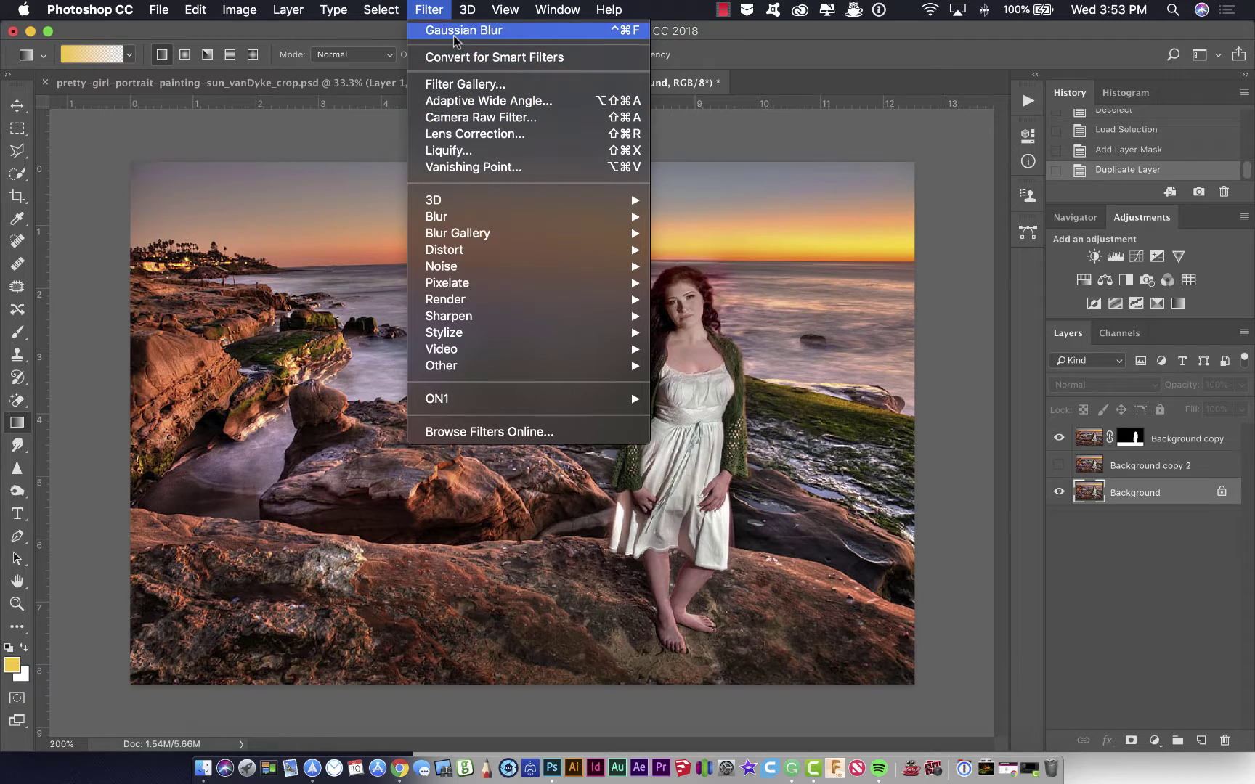
{"action": "left_click", "coordinate": [455, 35]}
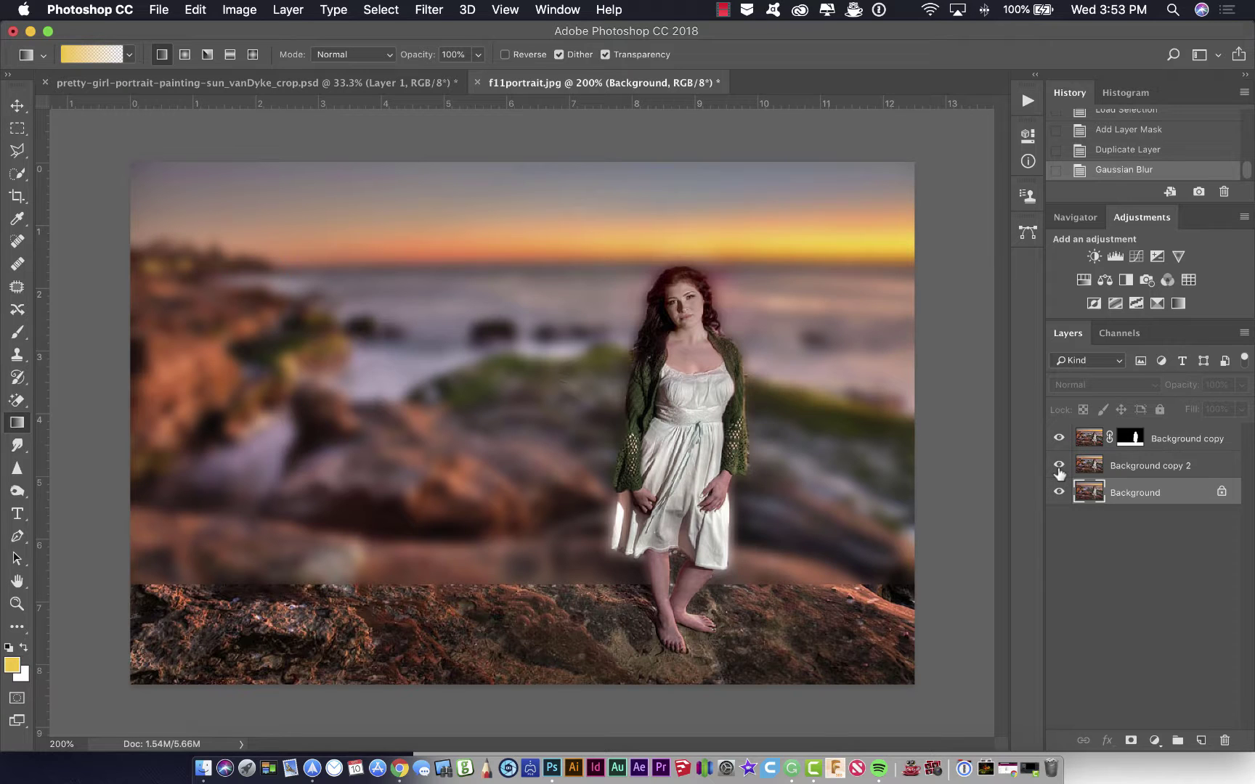
{"action": "left_click", "coordinate": [1059, 467]}
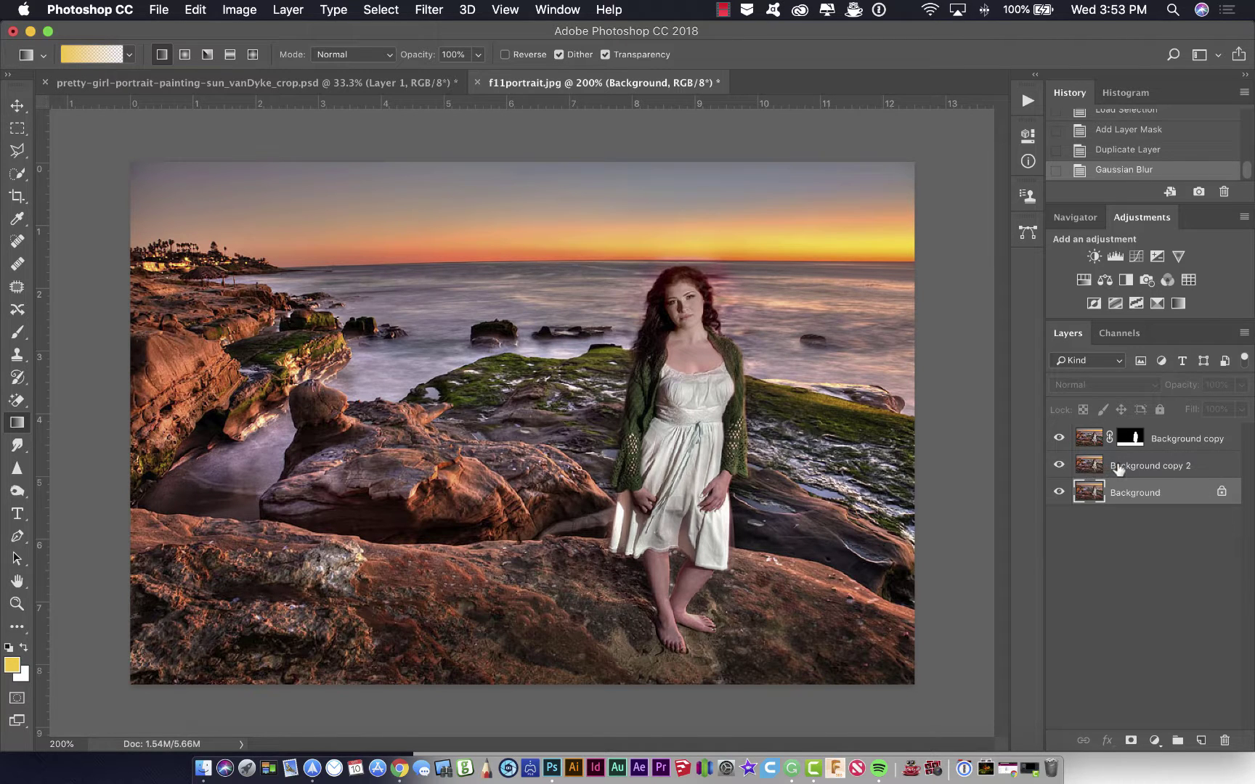
{"action": "left_click", "coordinate": [1119, 468]}
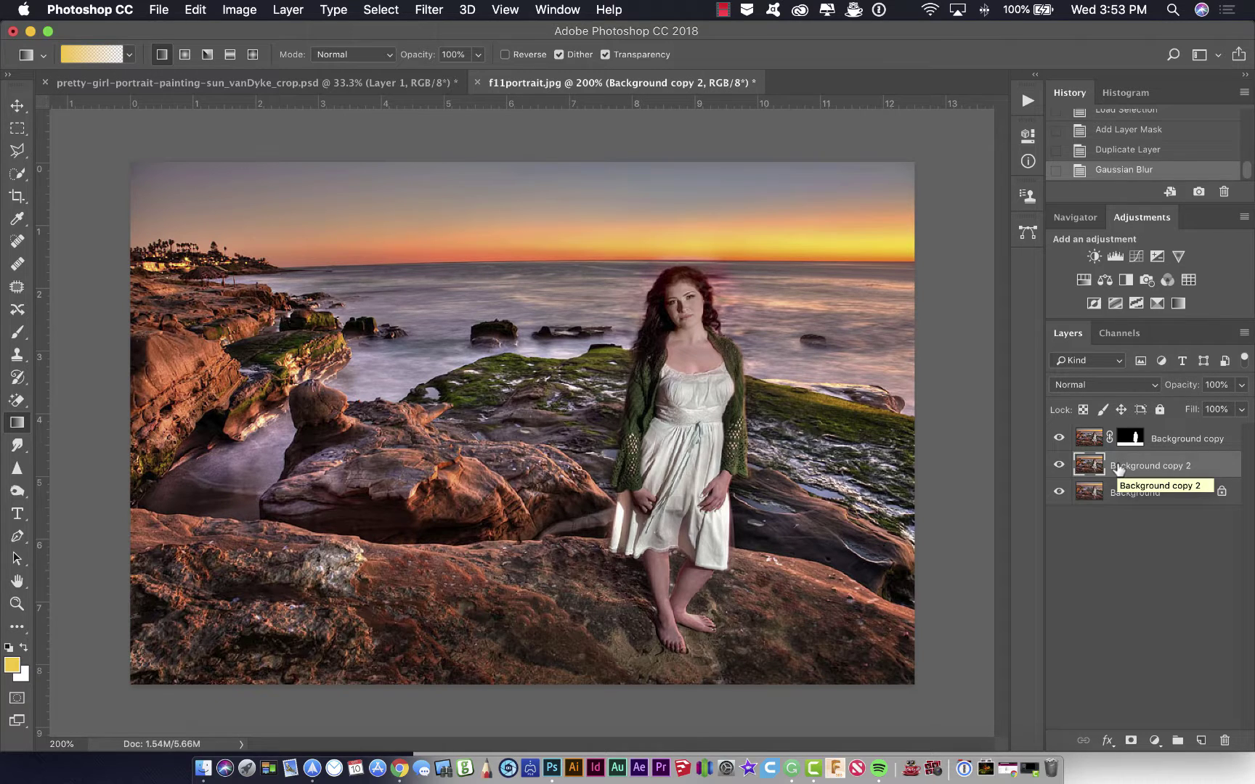
Add a white mask to Background copy 2 and draw a top-to-bottom gradient fading the blur.
{"action": "left_click", "coordinate": [1131, 740]}
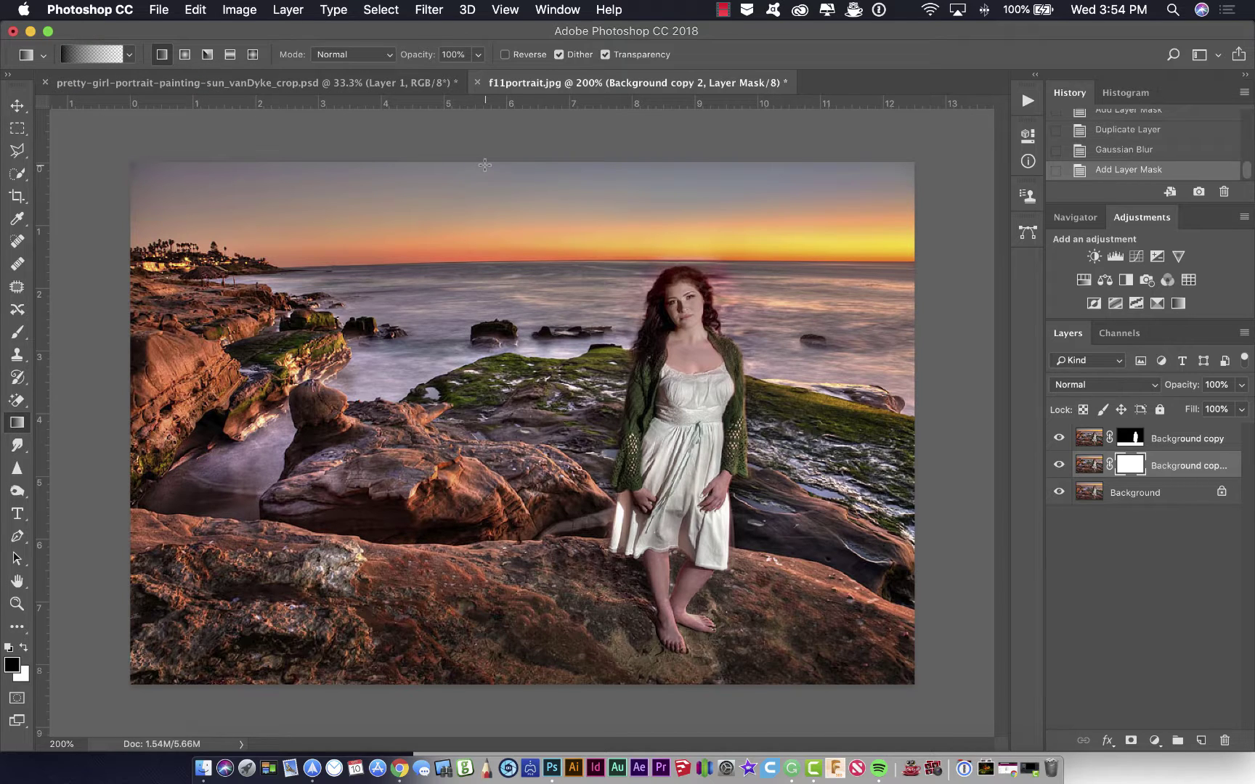
{"action": "left_click_drag", "start_coordinate": [486, 178], "coordinate": [485, 668]}
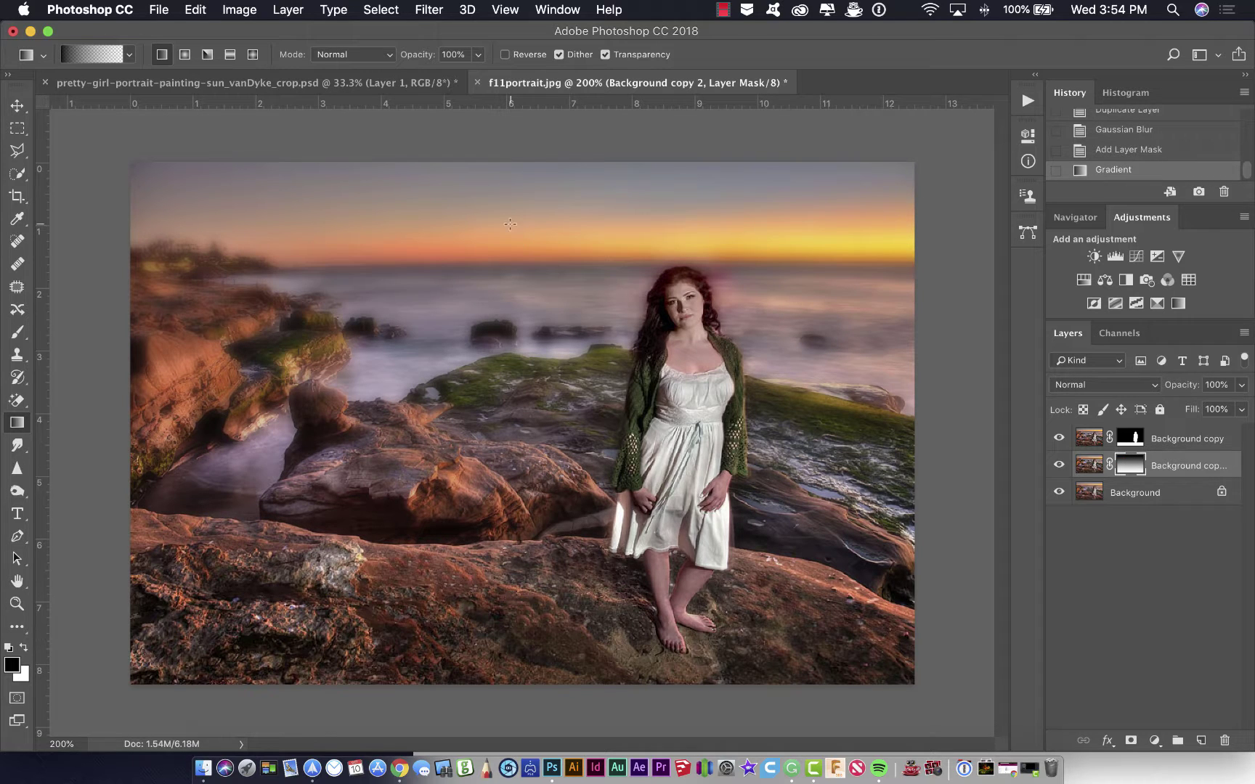
{"action": "left_click_drag", "start_coordinate": [503, 208], "coordinate": [511, 691]}
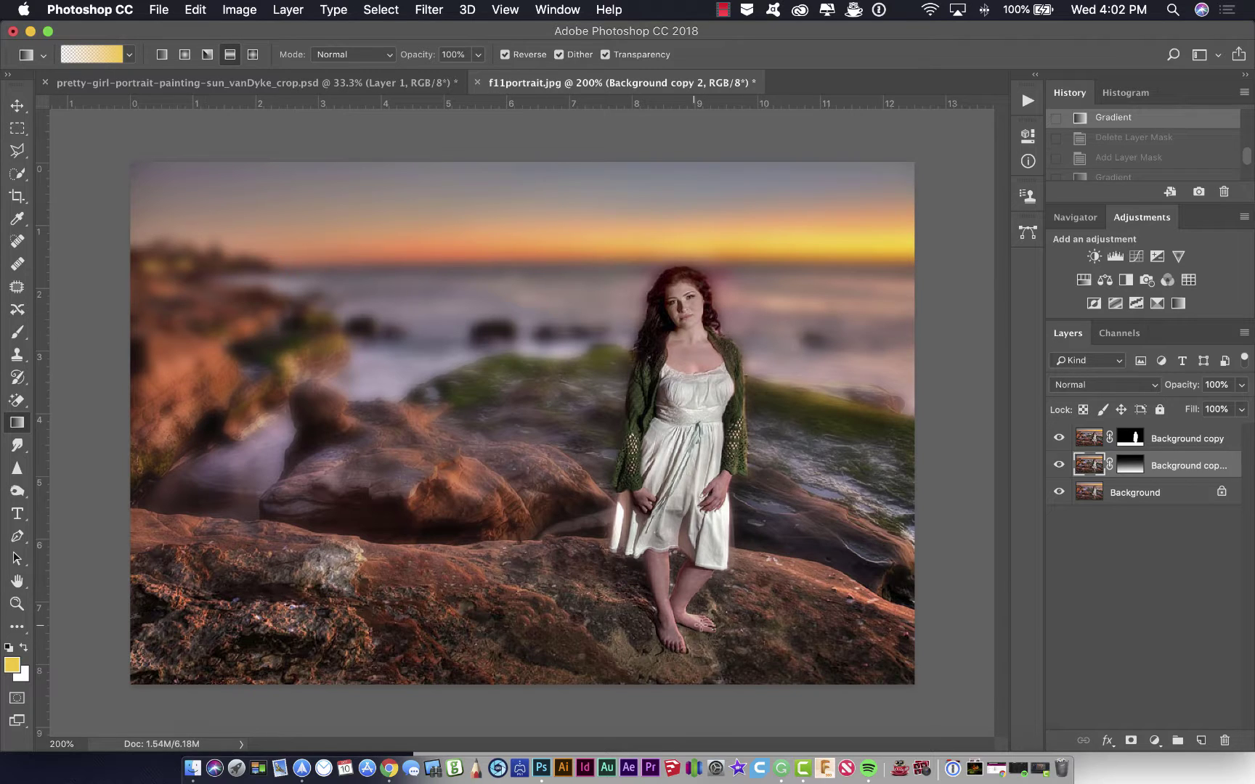
Delete the Background copy 2 mask, choose the Reflected gradient, and reset colours to black and white.
{"action": "left_click_drag", "start_coordinate": [1133, 469], "coordinate": [1224, 740]}
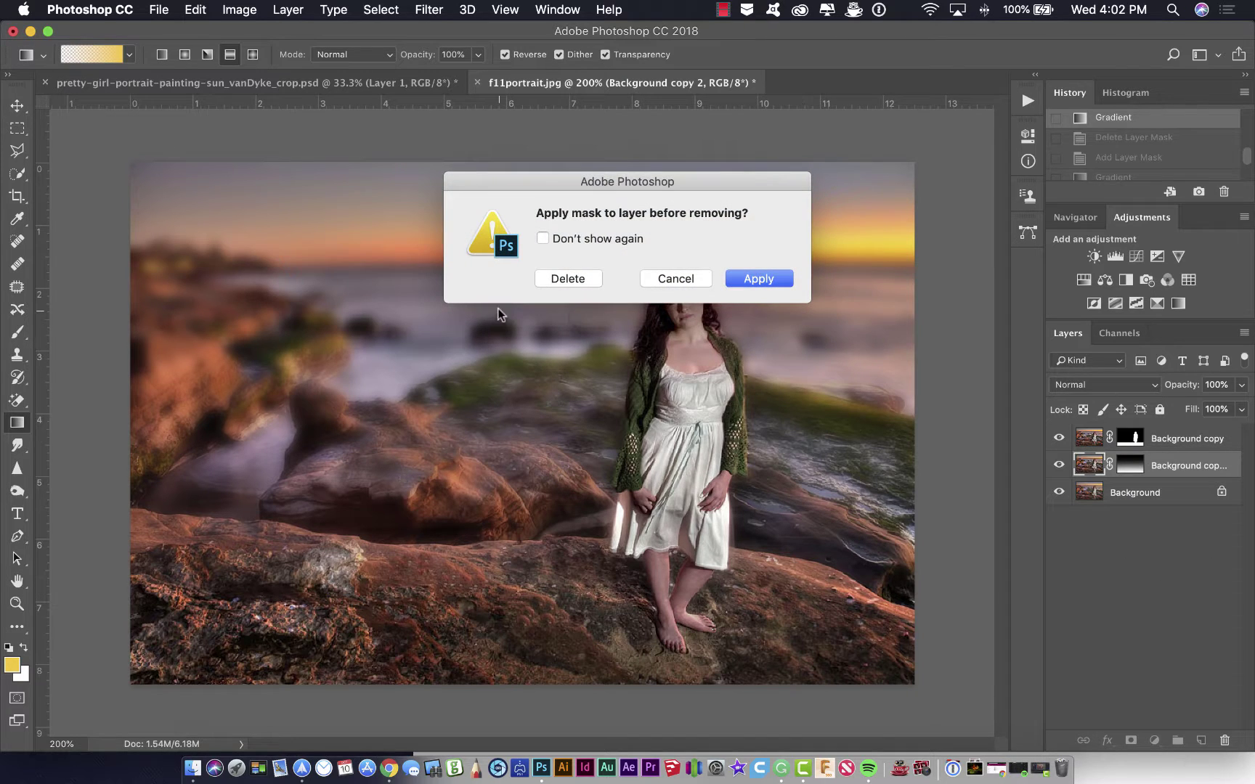
{"action": "left_click", "coordinate": [570, 280]}
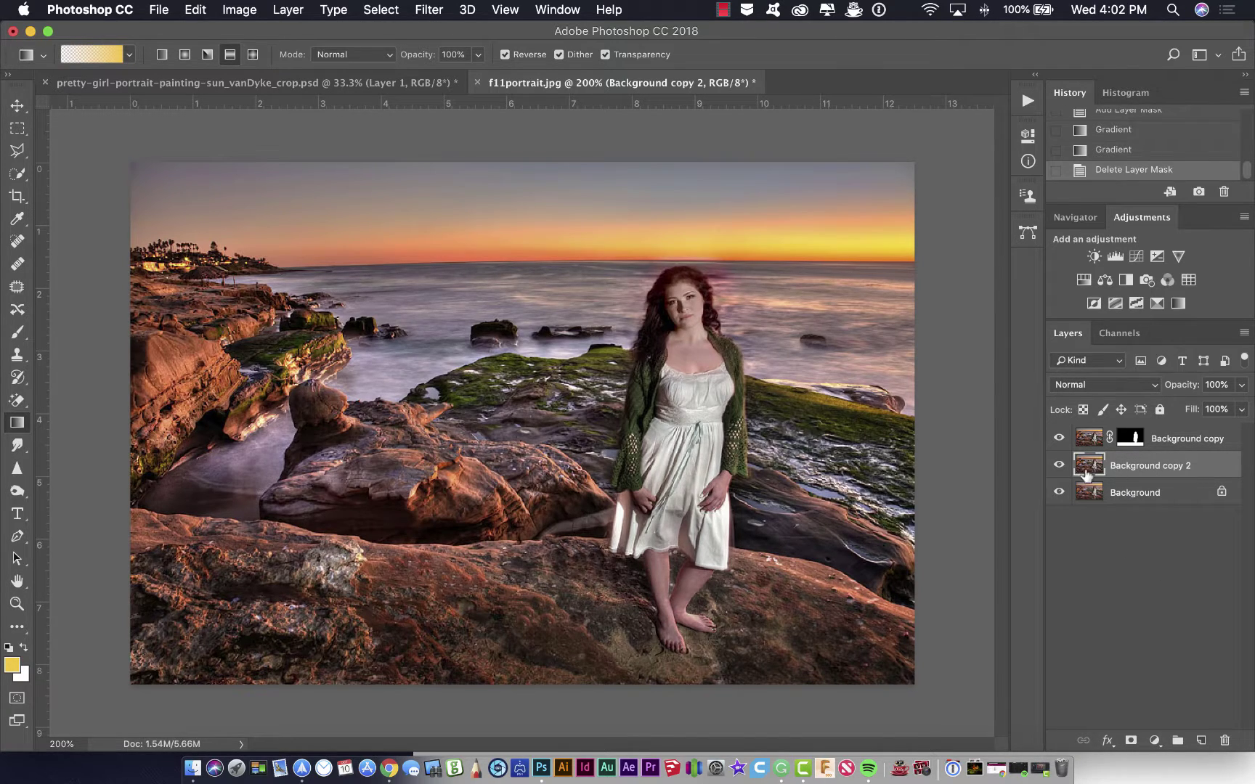
{"action": "left_click", "coordinate": [162, 55]}
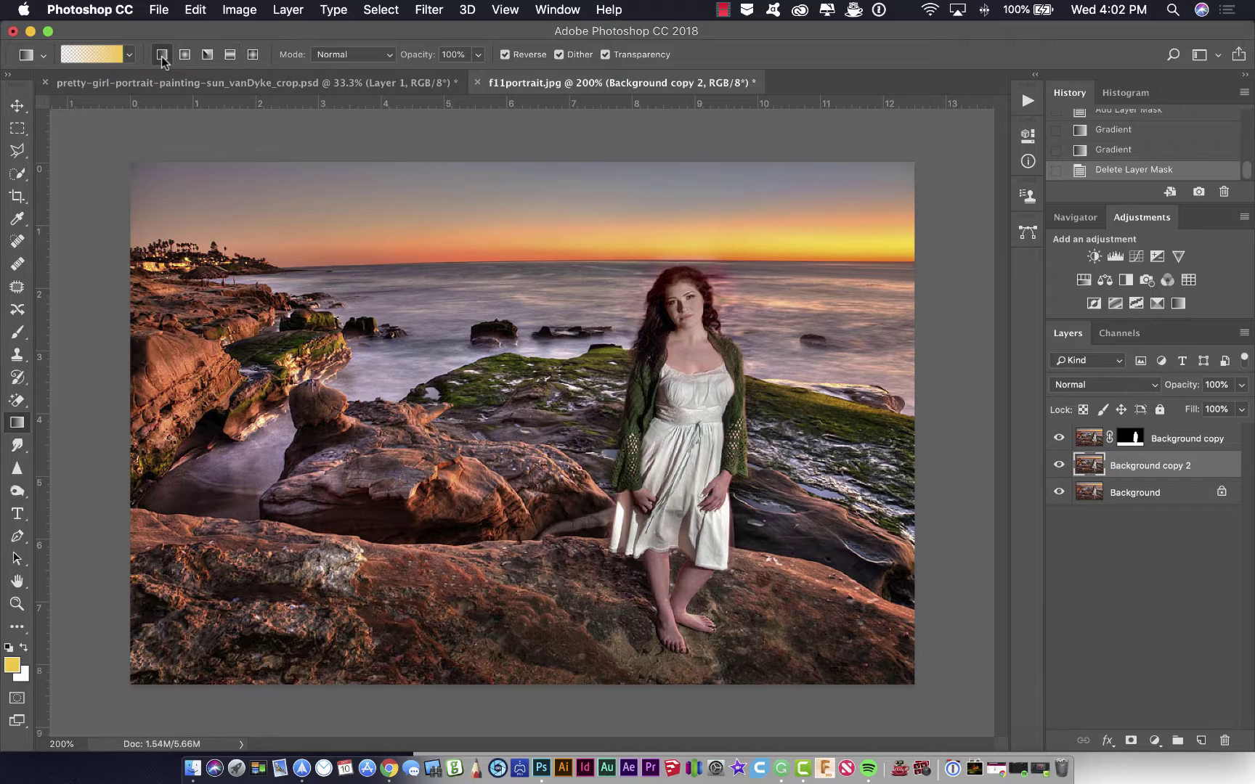
{"action": "left_click", "coordinate": [231, 55]}
{"action": "key", "text": "d"}
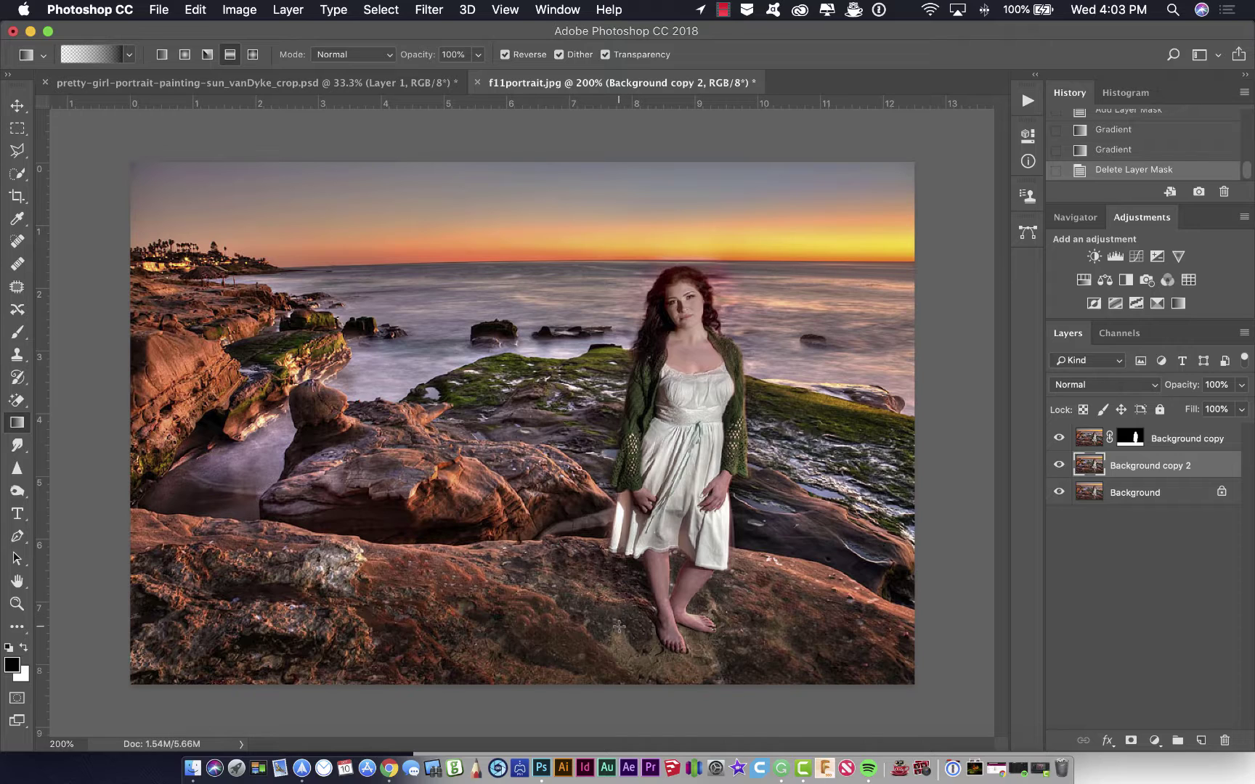
Add a new mask and draw a reflected gradient upward from her feet, keeping that strip sharp.
{"action": "left_click", "coordinate": [1131, 740]}
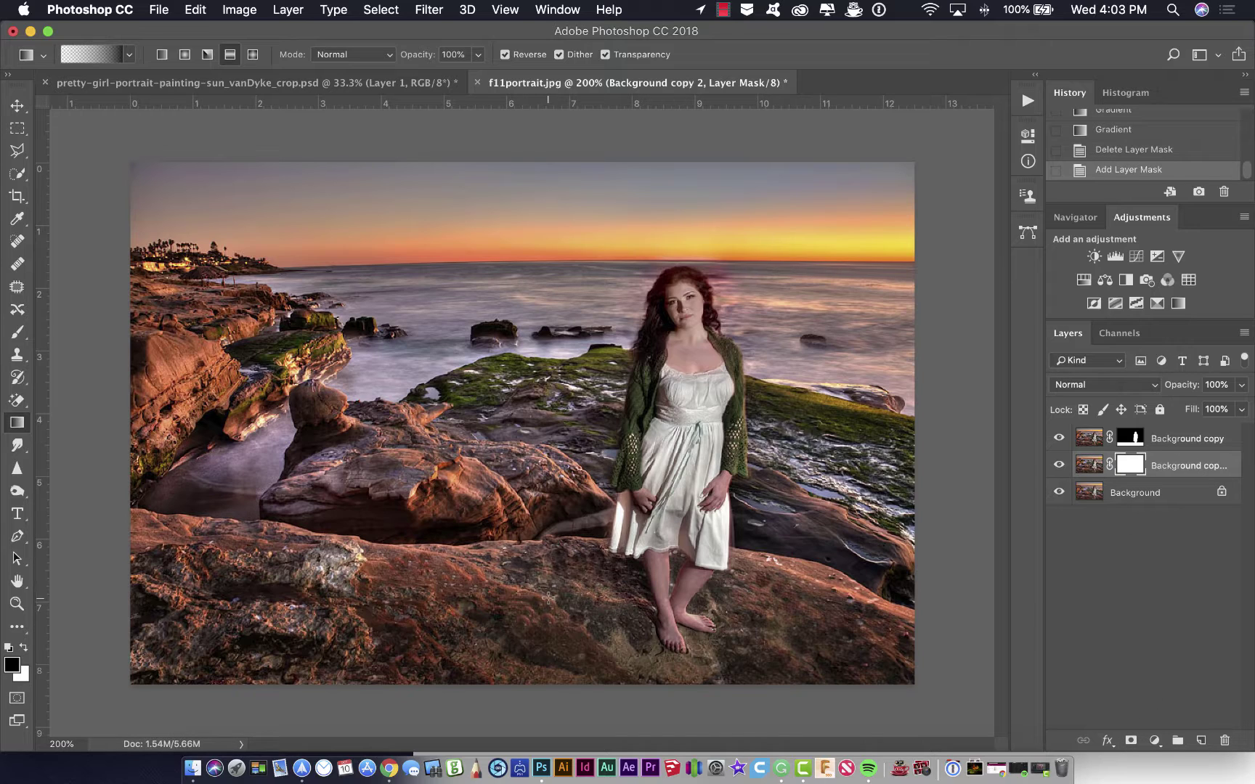
{"action": "left_click_drag", "start_coordinate": [548, 597], "coordinate": [538, 425]}
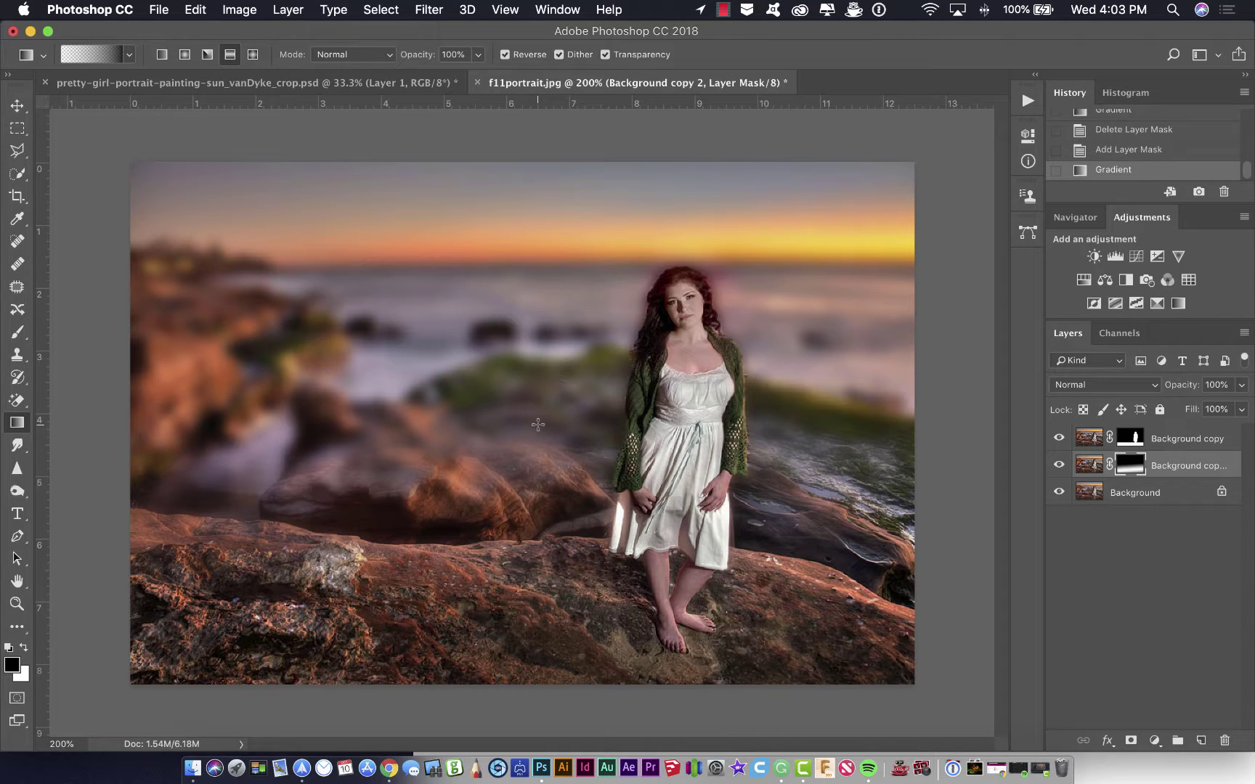
{"action": "key", "text": "super+z"}
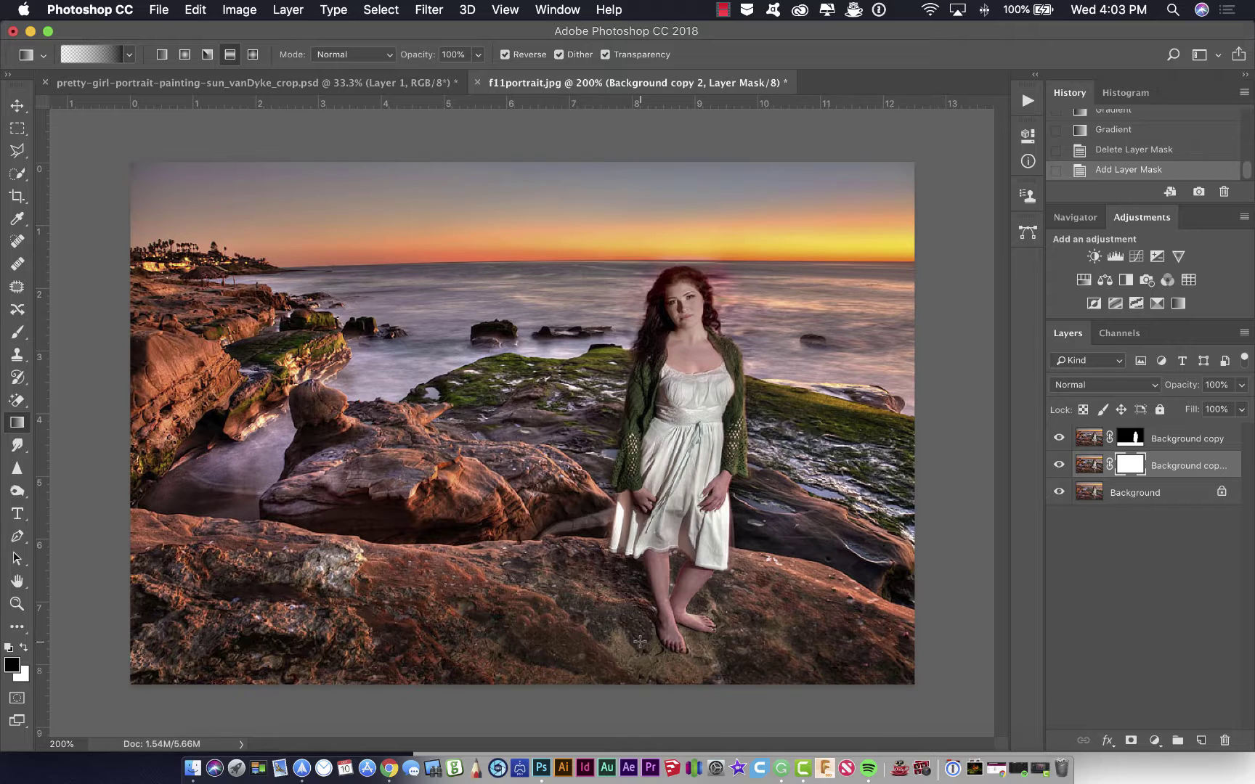
{"action": "left_click_drag", "start_coordinate": [640, 642], "coordinate": [639, 526]}
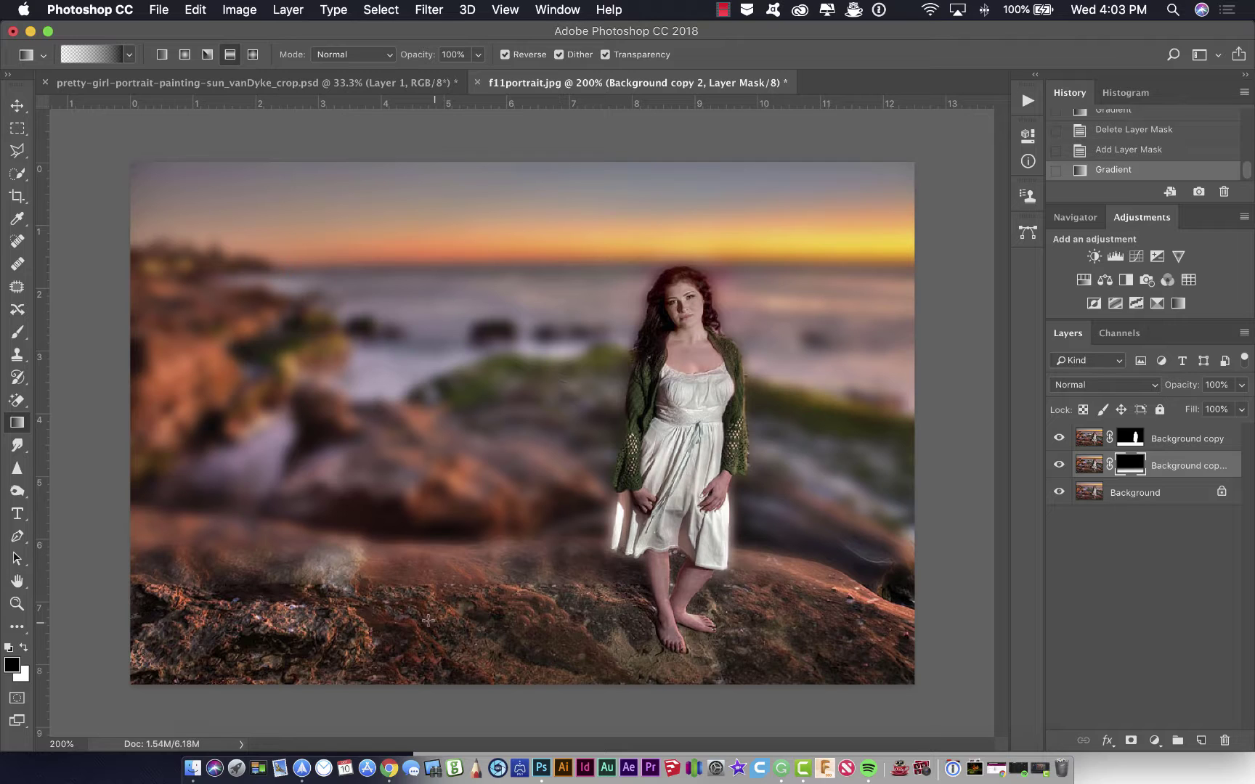
Brush-paint the top layer's mask over the lower-right and right-edge rocks.
{"action": "left_click", "coordinate": [1118, 442]}
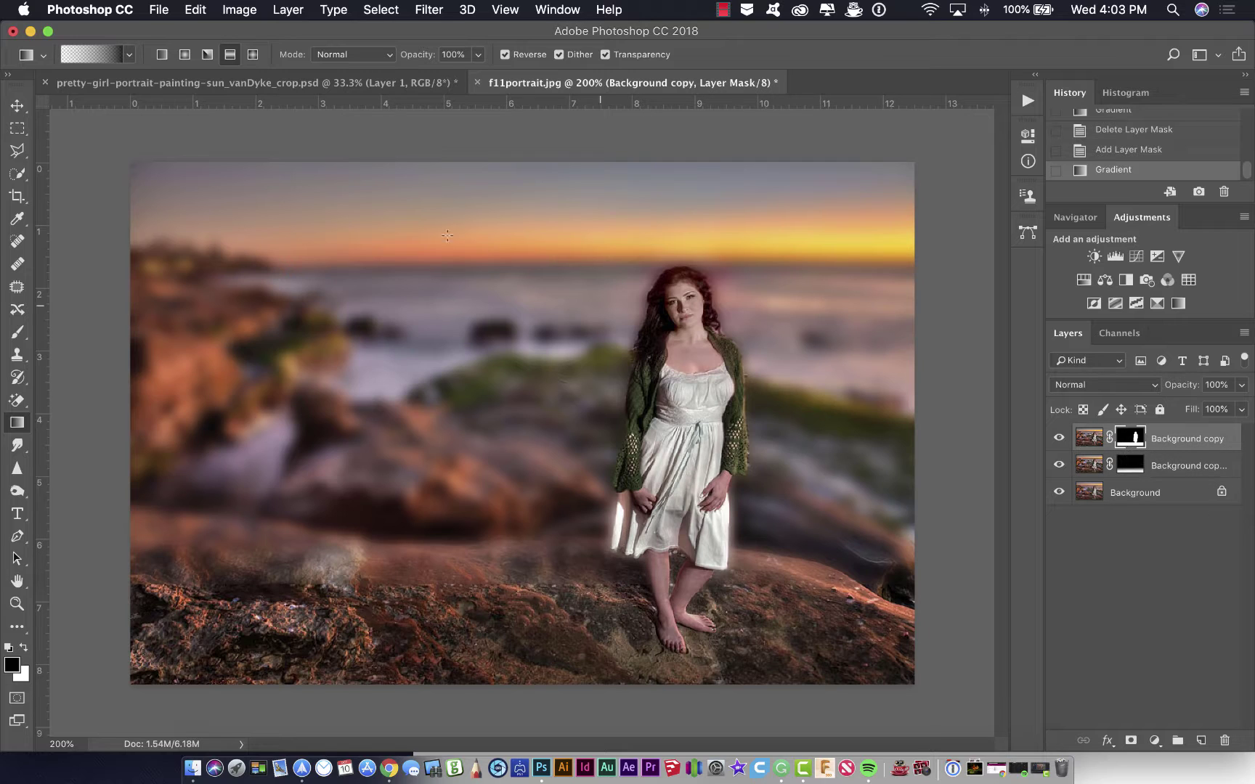
{"action": "left_click", "coordinate": [17, 332]}
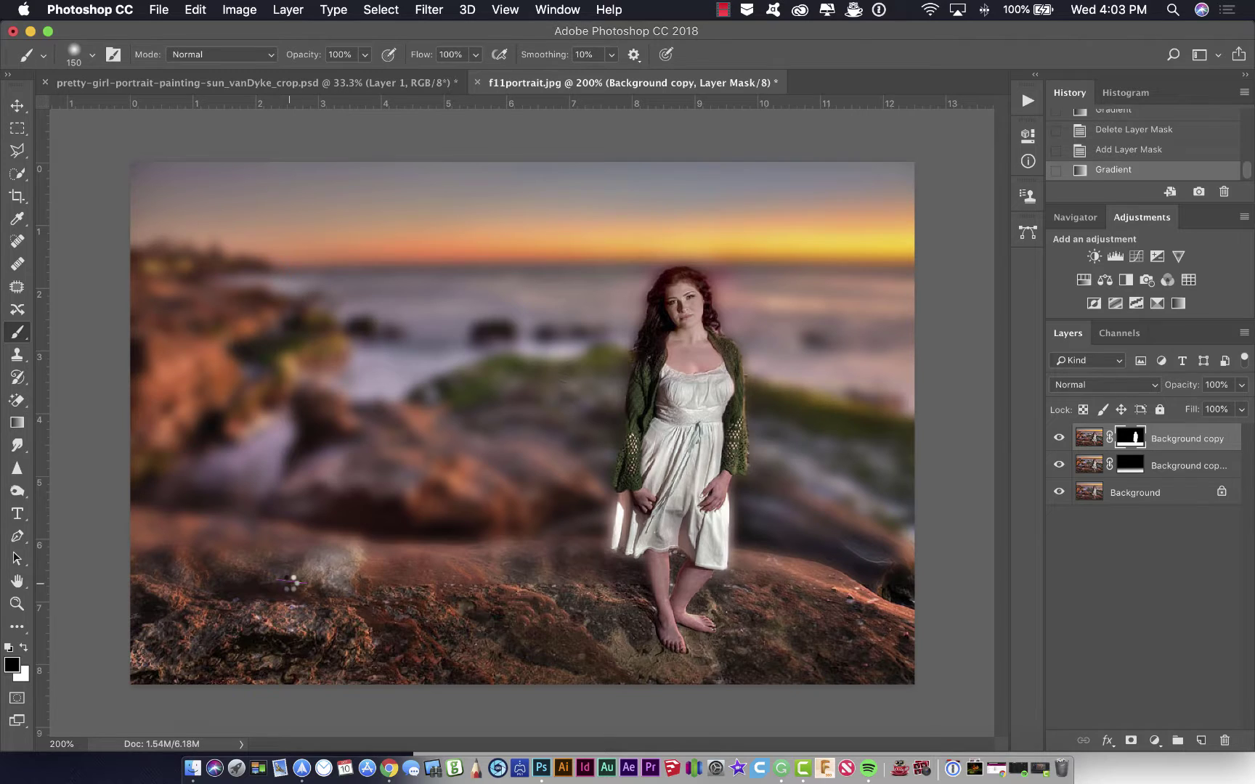
{"action": "left_click", "coordinate": [292, 582]}
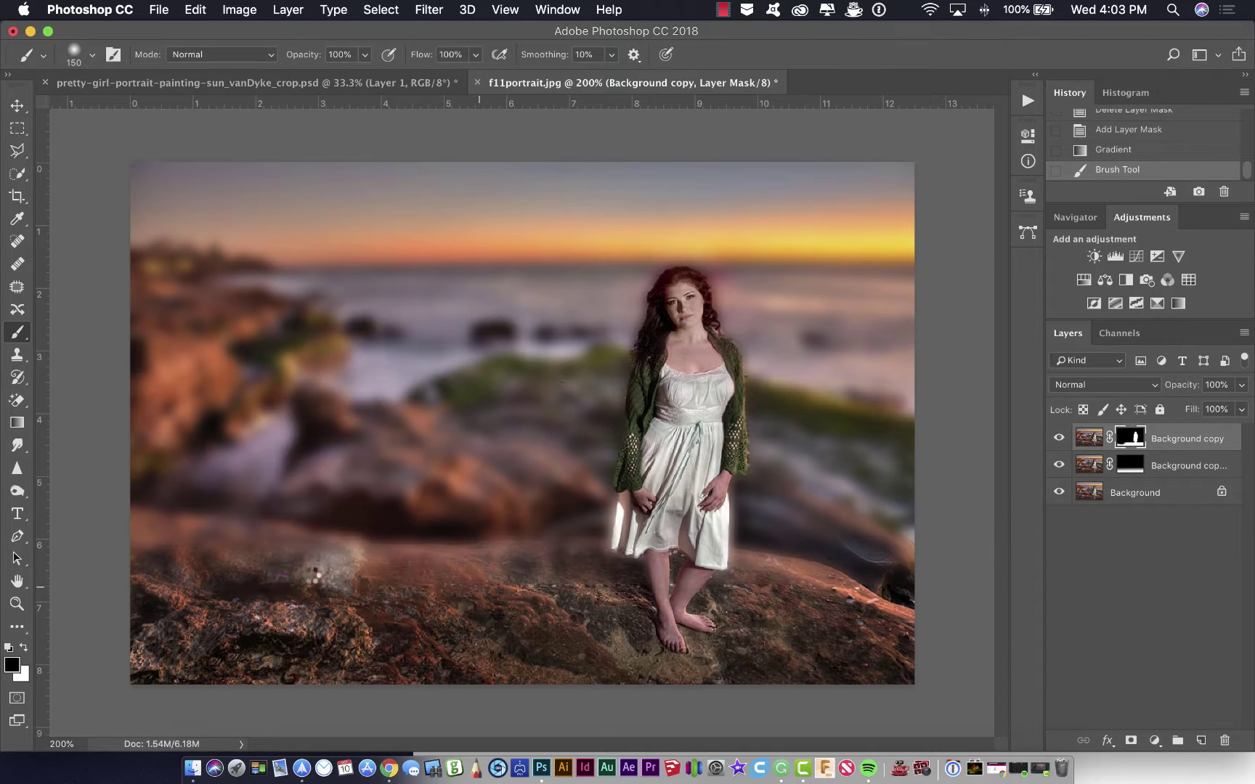
{"action": "left_click_drag", "start_coordinate": [864, 574], "coordinate": [891, 590]}
{"action": "left_click_drag", "start_coordinate": [774, 549], "coordinate": [836, 581]}
Shrink the brush to 30 px and paint white into the mask beside her dress.
{"action": "key", "text": "bracketleft"}
{"action": "key", "text": "bracketleft"}
{"action": "key", "text": "bracketleft"}
{"action": "key", "text": "bracketleft"}
{"action": "key", "text": "bracketleft"}
{"action": "key", "text": "bracketleft"}
{"action": "key", "text": "bracketleft"}
{"action": "key", "text": "bracketleft"}
{"action": "key", "text": "bracketleft"}
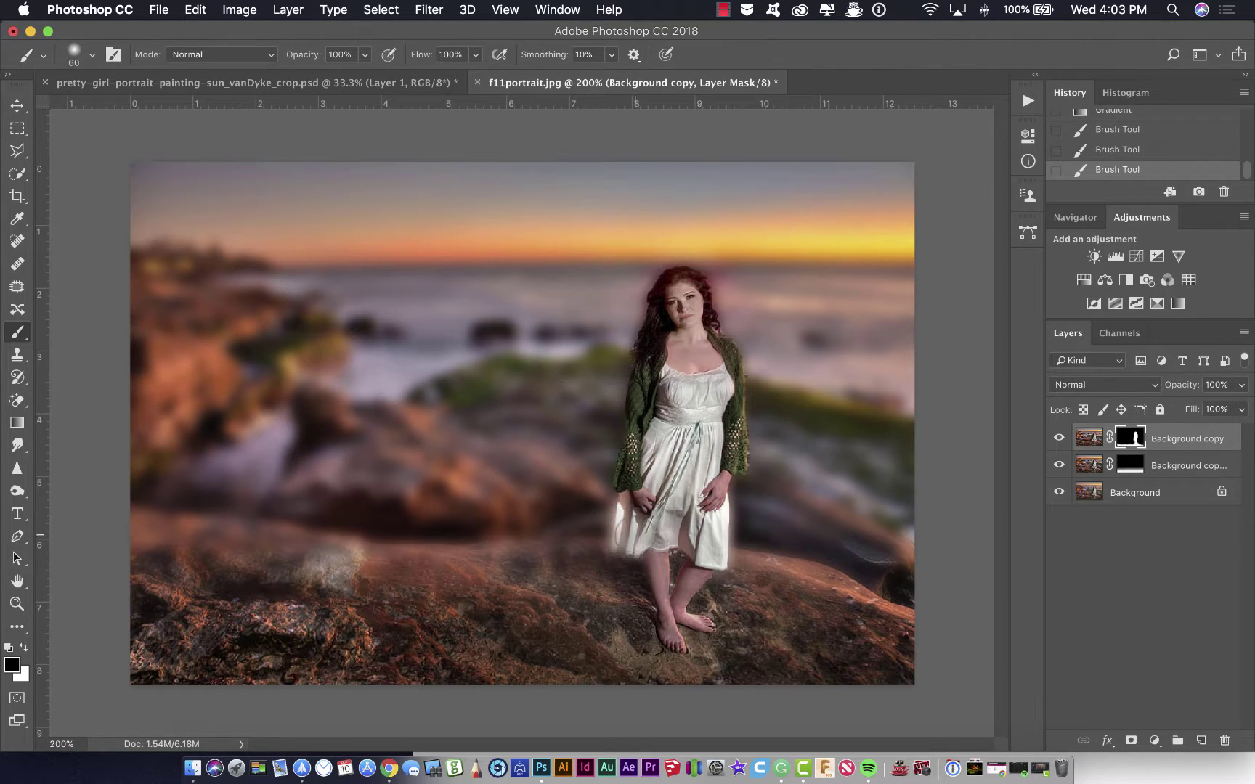
{"action": "key", "text": "x"}
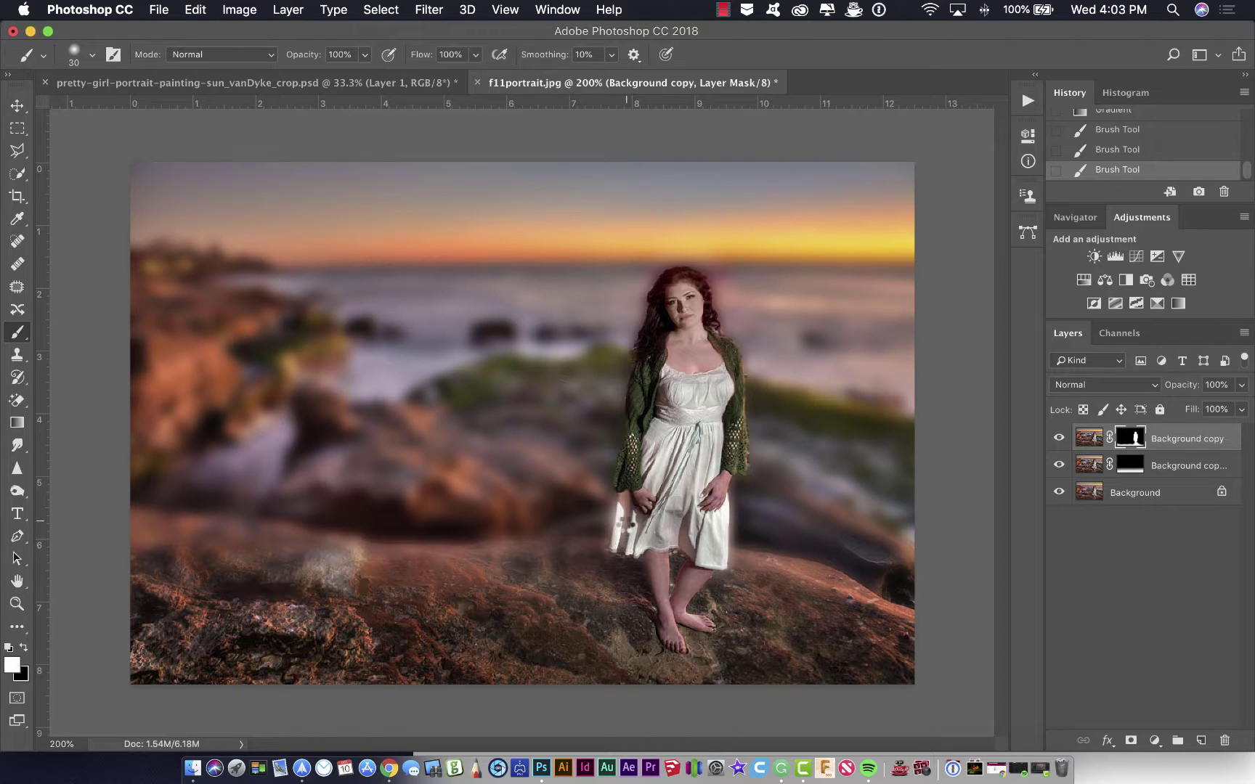
{"action": "left_click_drag", "start_coordinate": [648, 511], "coordinate": [730, 452]}
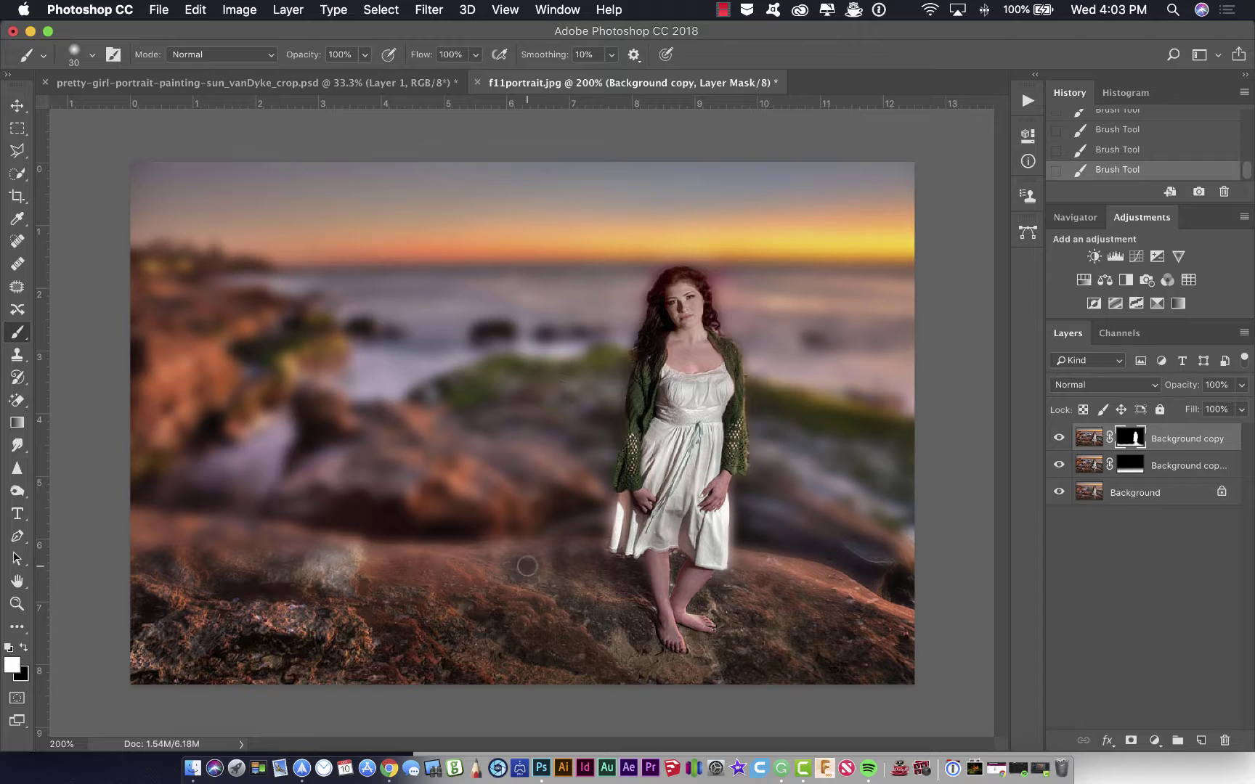